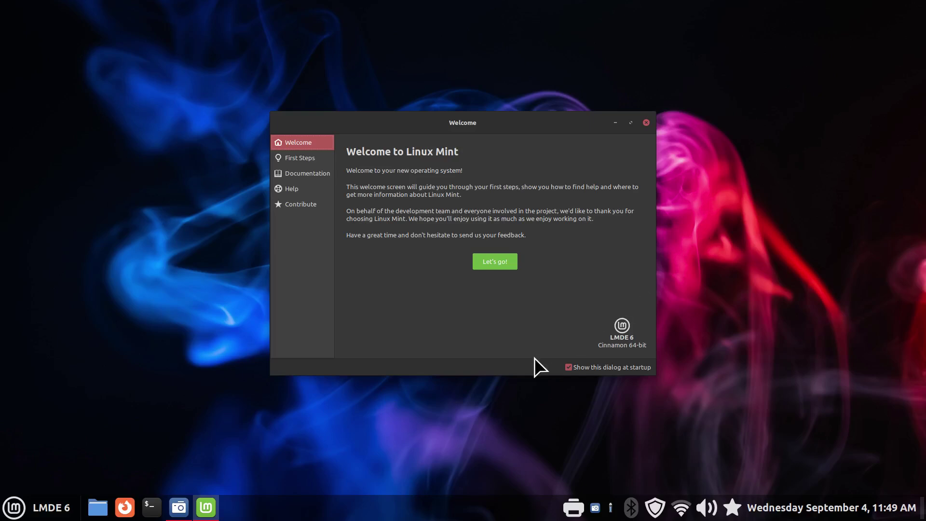
# Close the Linux Mint Welcome window to leave the empty LMDE 6 desktop.
pyautogui.click(646, 123)
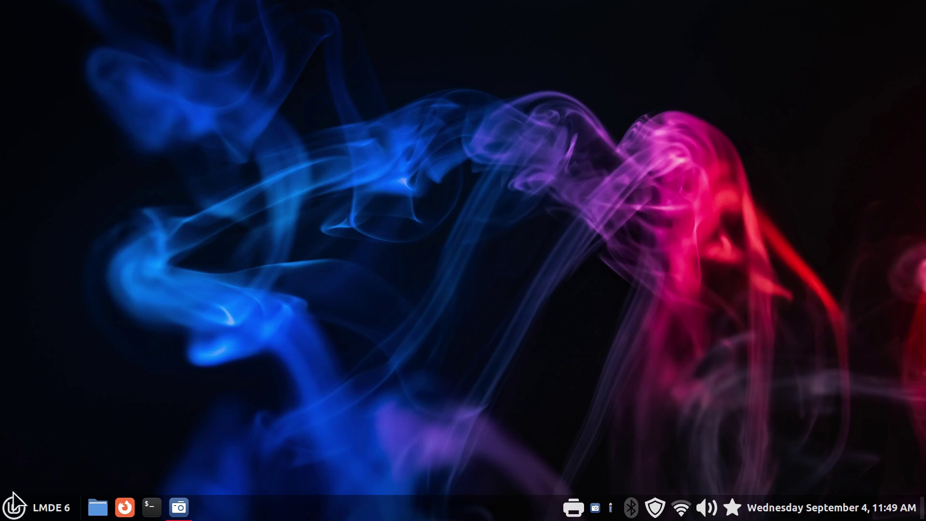
# Open System Settings > Login Window and authenticate with the administrator password.
pyautogui.click(13, 507)
pyautogui.click(30, 166)
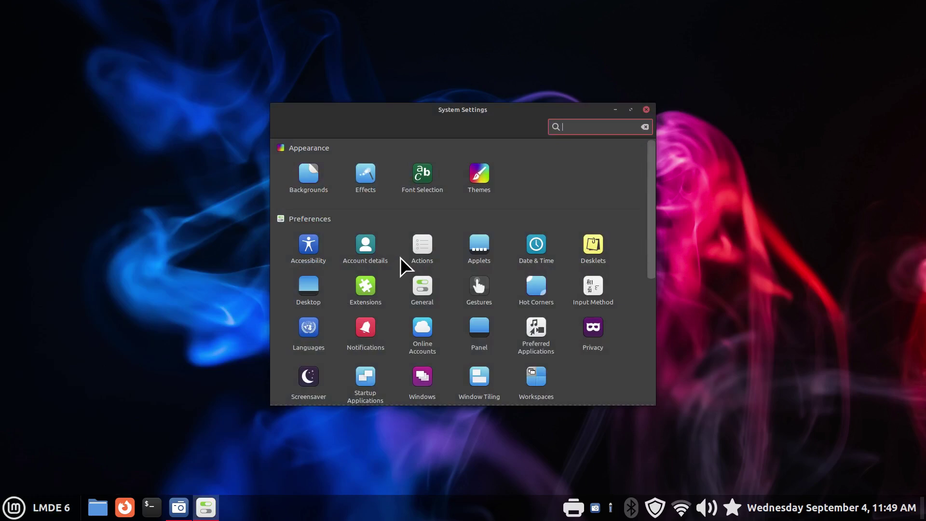
pyautogui.scroll(-5, 403, 267)
pyautogui.click(365, 367)
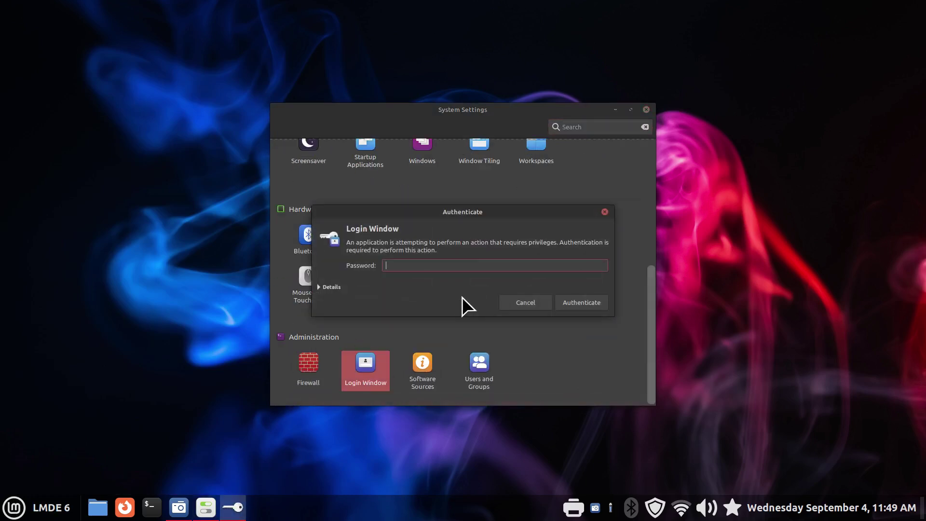
pyautogui.write('1234')
pyautogui.press('Return')
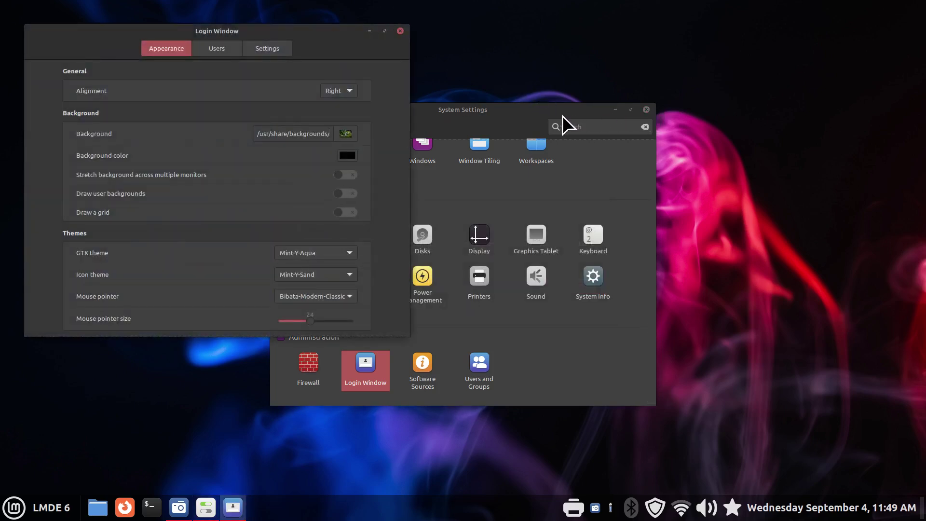
# Move System Settings aside and place the Login Window settings on the right.
pyautogui.moveTo(562, 113); pyautogui.dragTo(798, 66)
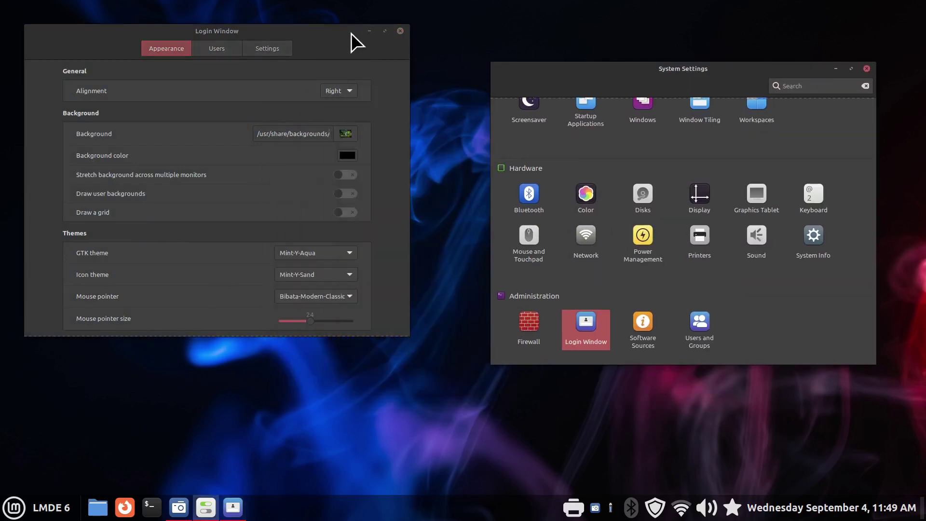
pyautogui.moveTo(352, 32); pyautogui.dragTo(640, 57)
pyautogui.moveTo(820, 64); pyautogui.dragTo(808, 67)
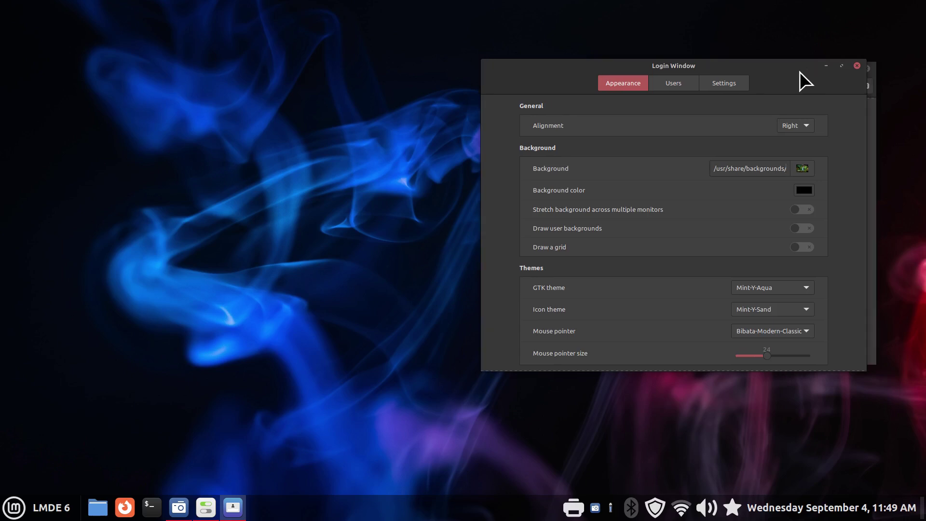
pyautogui.click(800, 127)
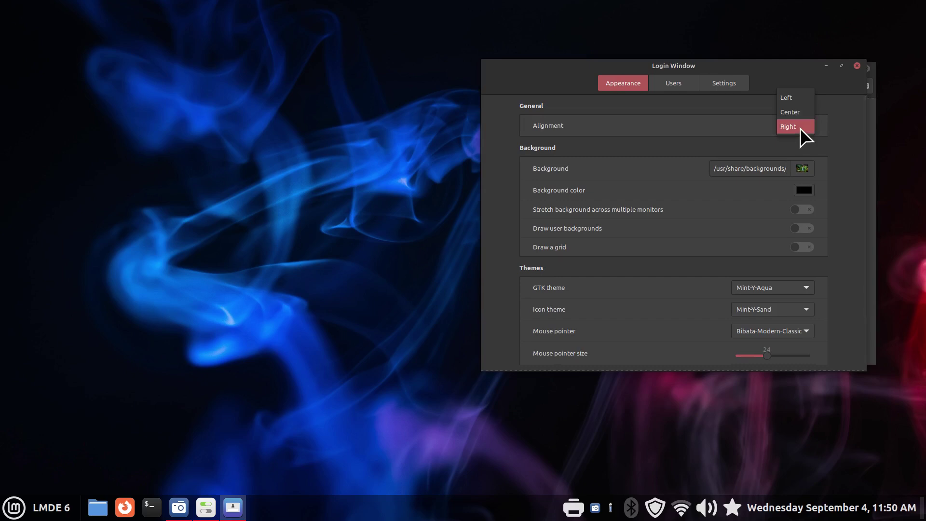
pyautogui.click(778, 67)
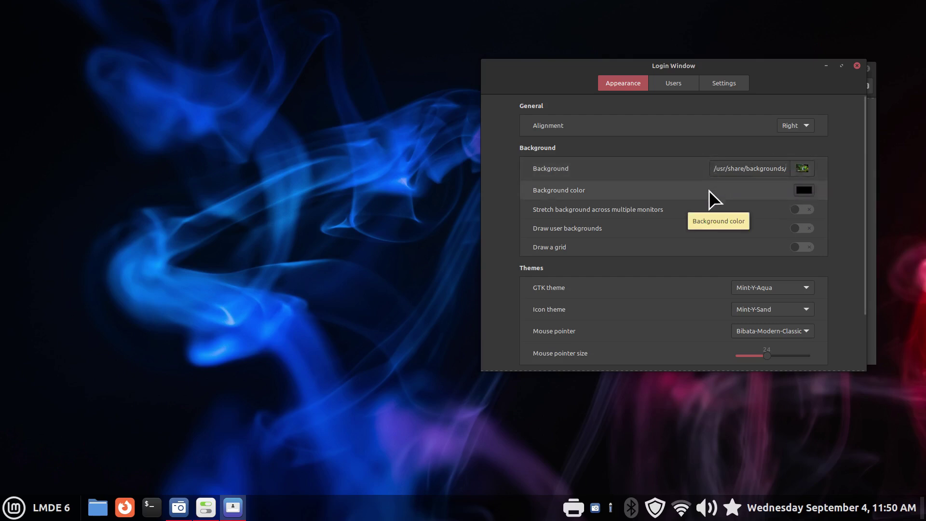
pyautogui.click(799, 167)
pyautogui.click(505, 92)
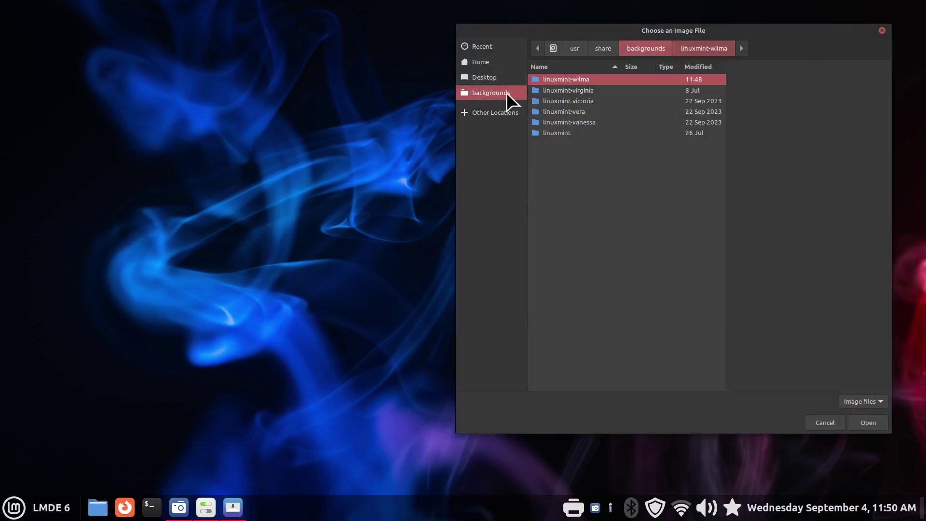
pyautogui.click(566, 90)
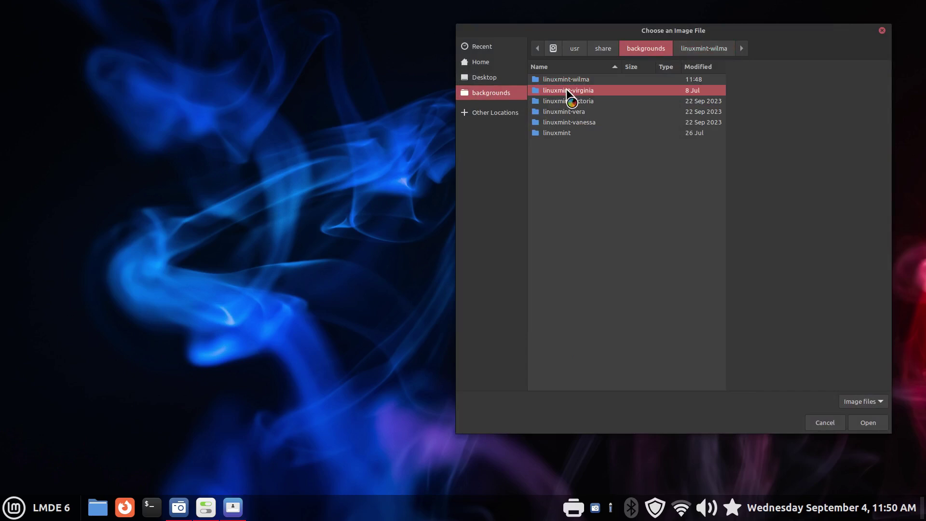
pyautogui.doubleClick(566, 90)
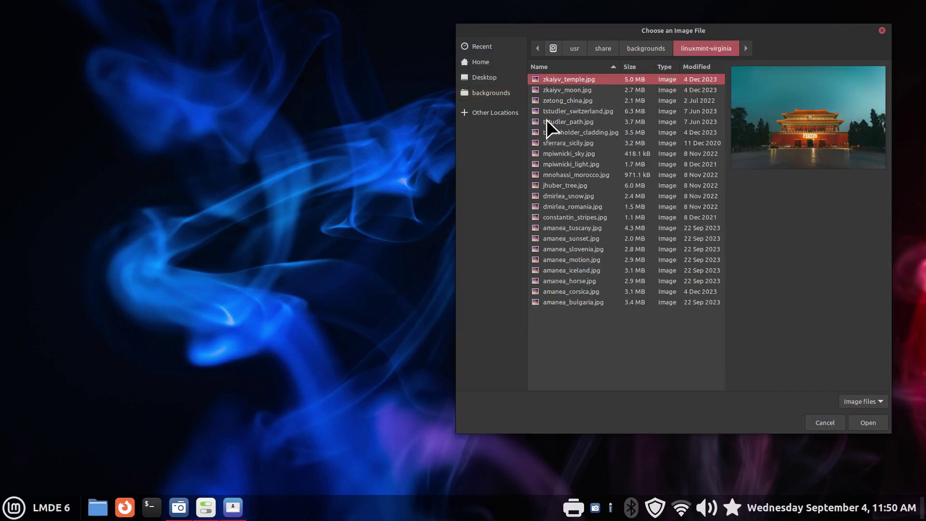
pyautogui.click(822, 424)
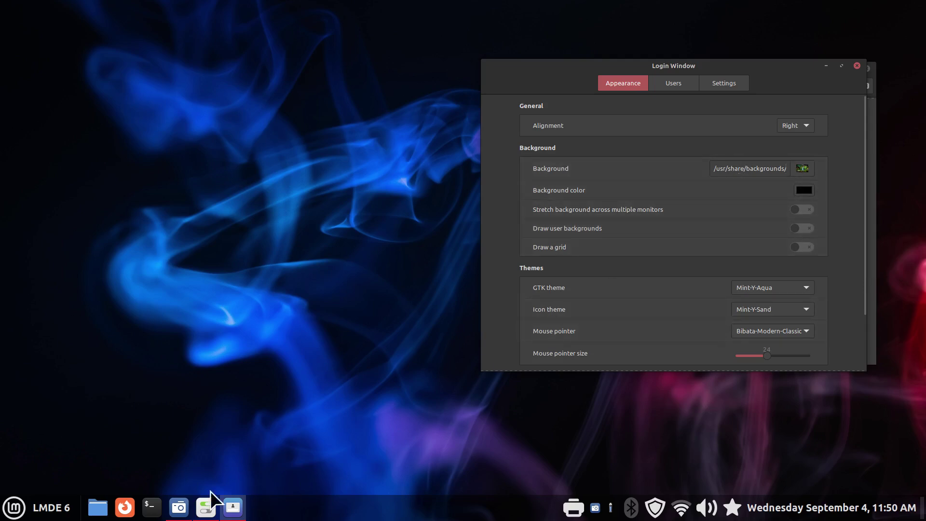
# Open the Pictures folder in Files and glance at the Background image chooser.
pyautogui.click(97, 508)
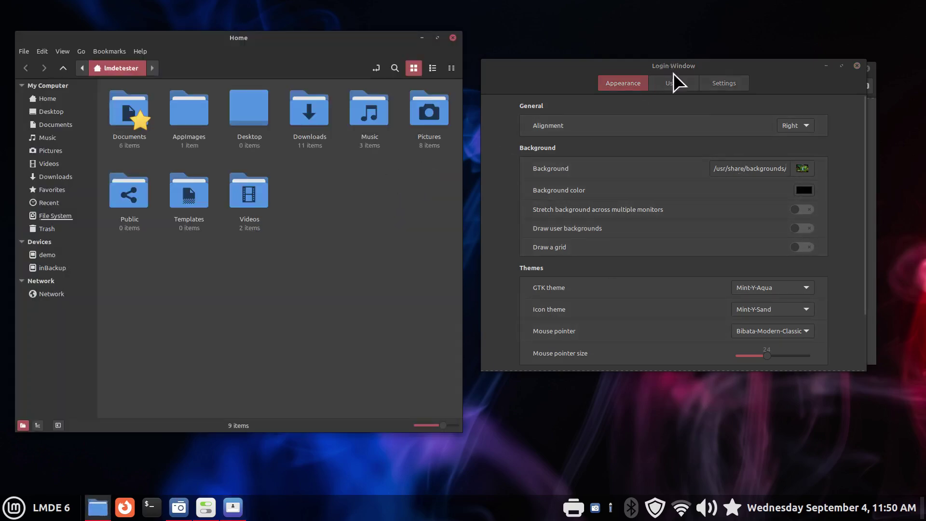
pyautogui.click(54, 152)
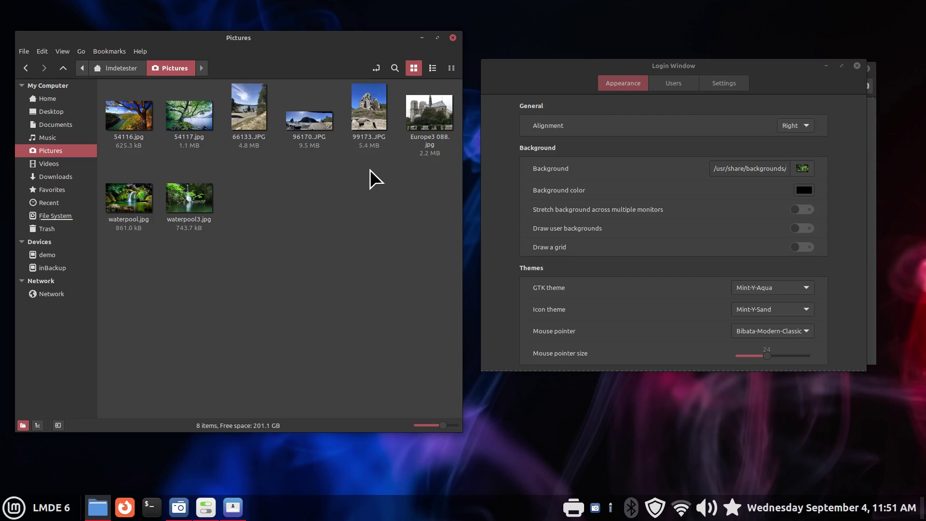
pyautogui.click(802, 169)
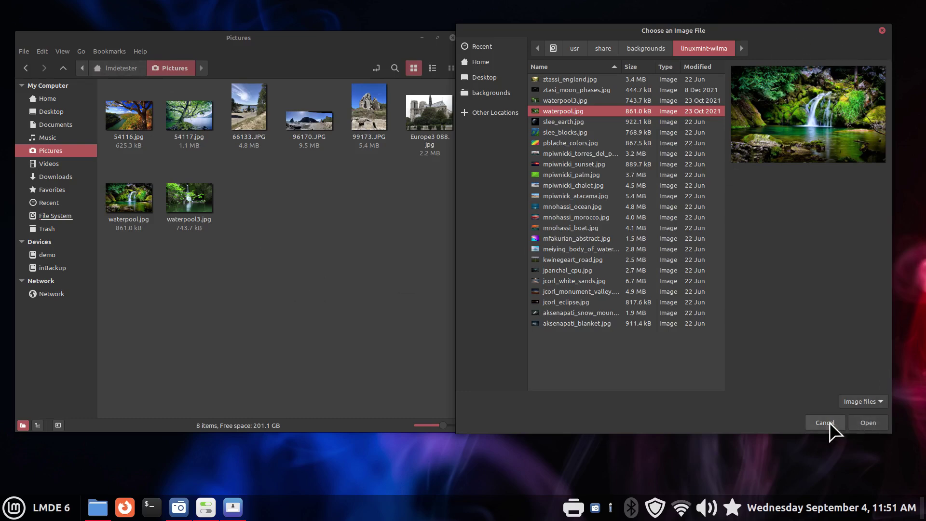
pyautogui.click(863, 422)
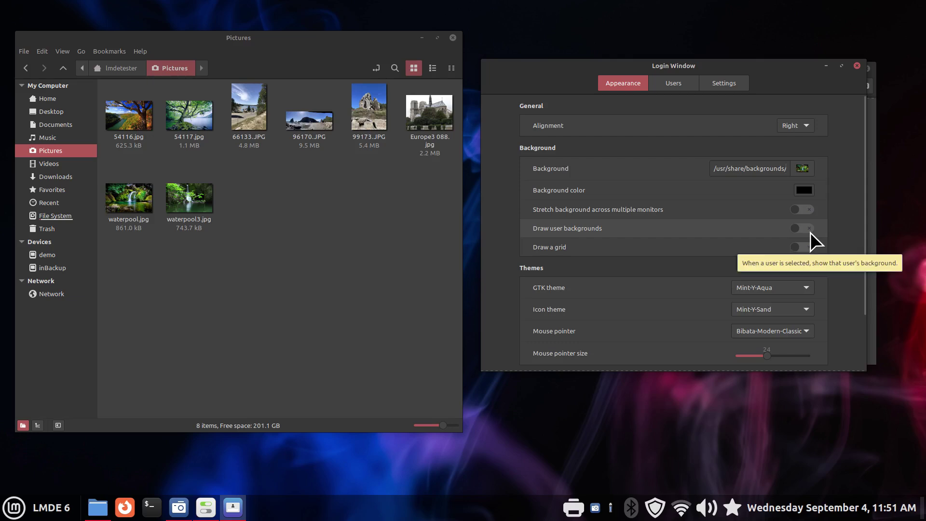
# Reopen the Background image chooser and go up to the backgrounds folder.
pyautogui.click(747, 167)
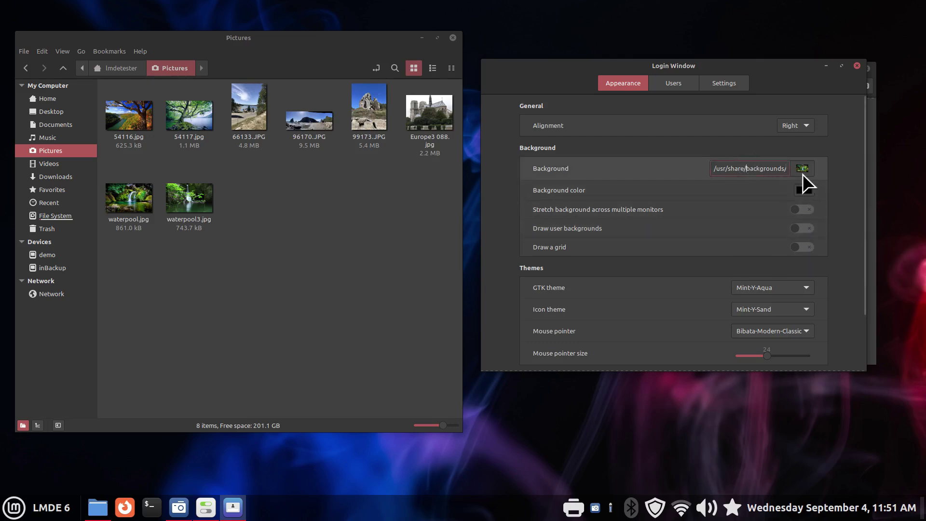
pyautogui.click(801, 169)
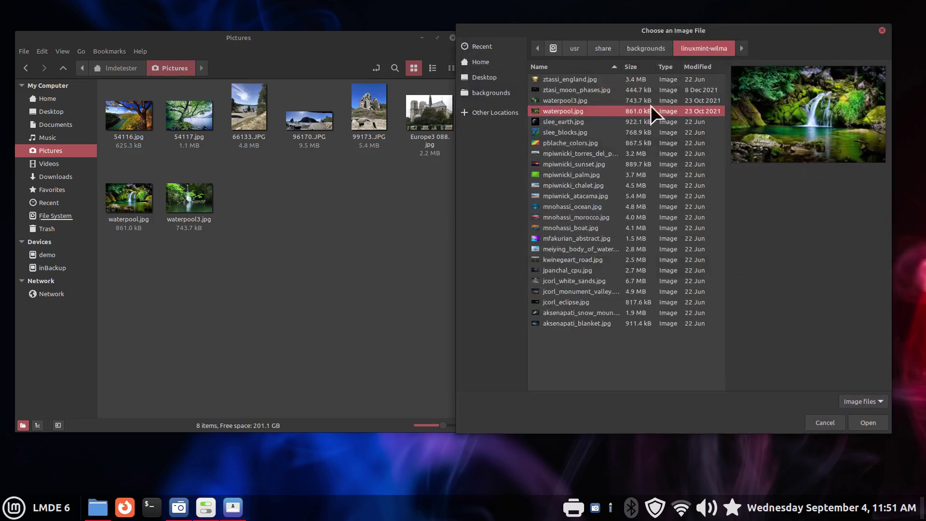
pyautogui.click(635, 51)
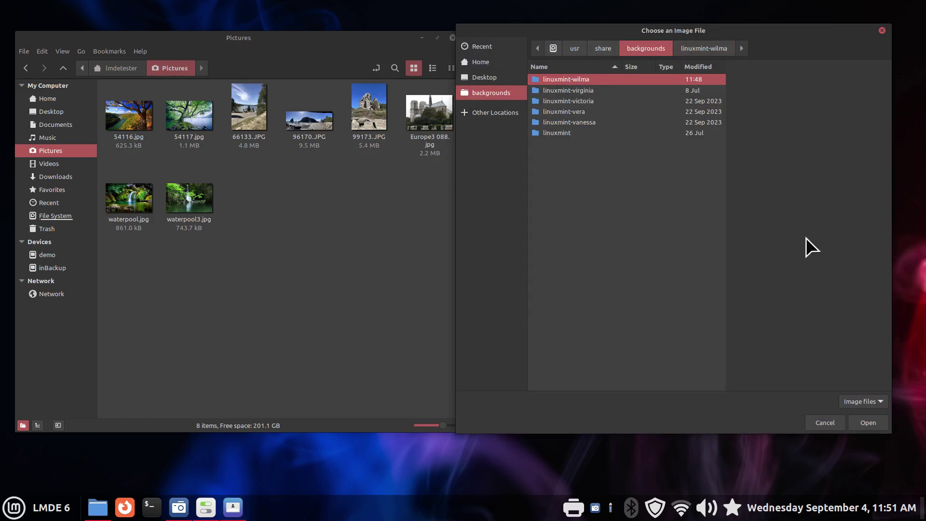
# Close the image chooser and preview the Europe3 088.jpg cathedral photo.
pyautogui.click(826, 424)
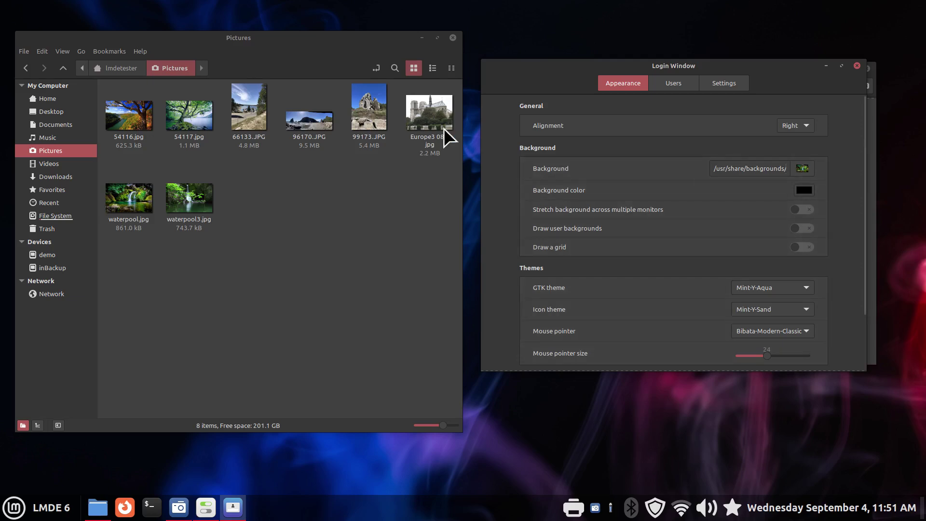
pyautogui.click(431, 112)
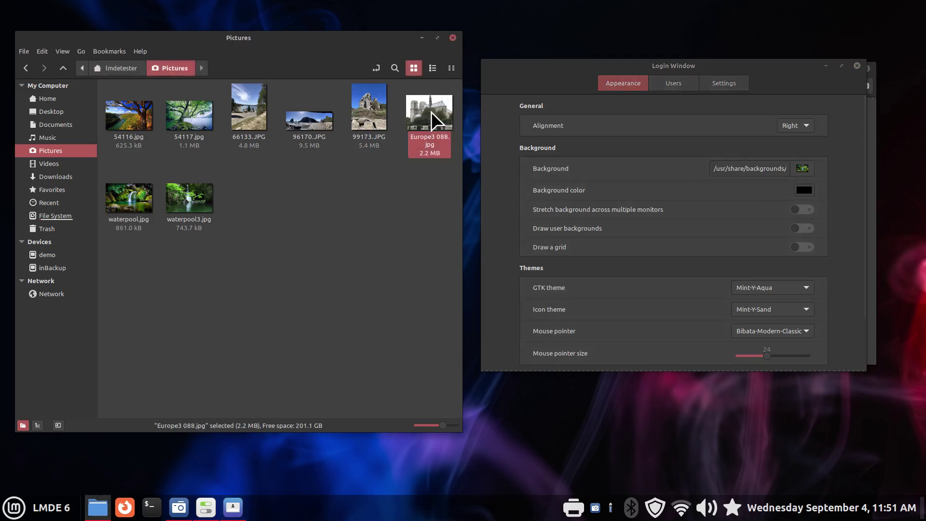
pyautogui.press('space')
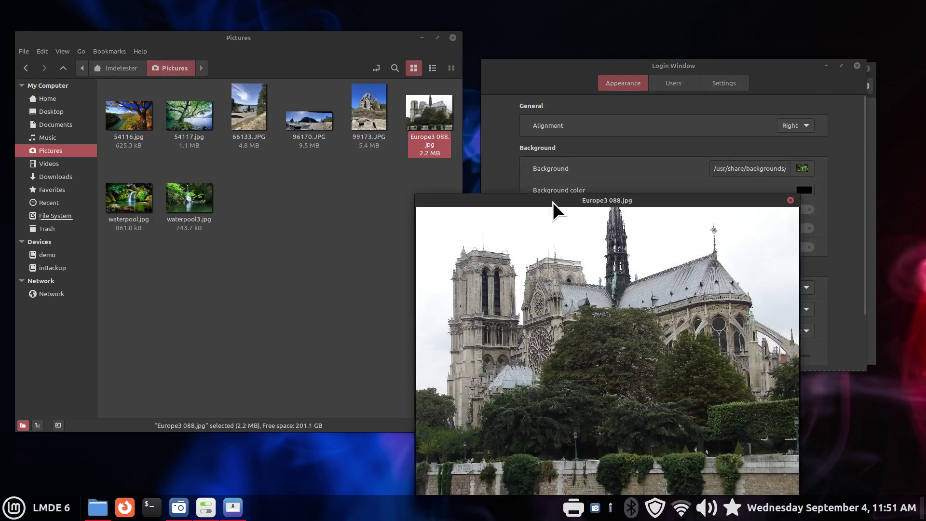
pyautogui.moveTo(552, 202); pyautogui.dragTo(433, 104)
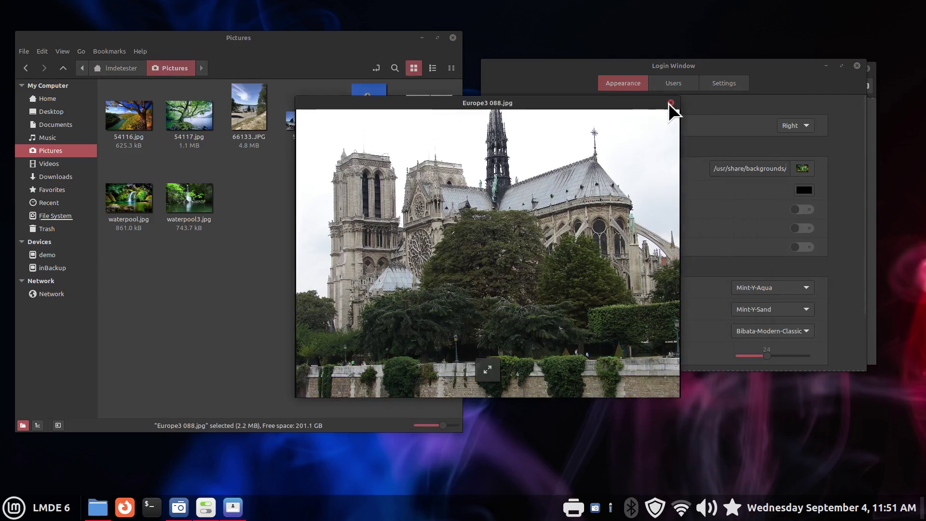
pyautogui.click(670, 102)
# Check Europe3 088.jpg's properties, including its image dimensions and metadata.
pyautogui.rightClick(430, 105)
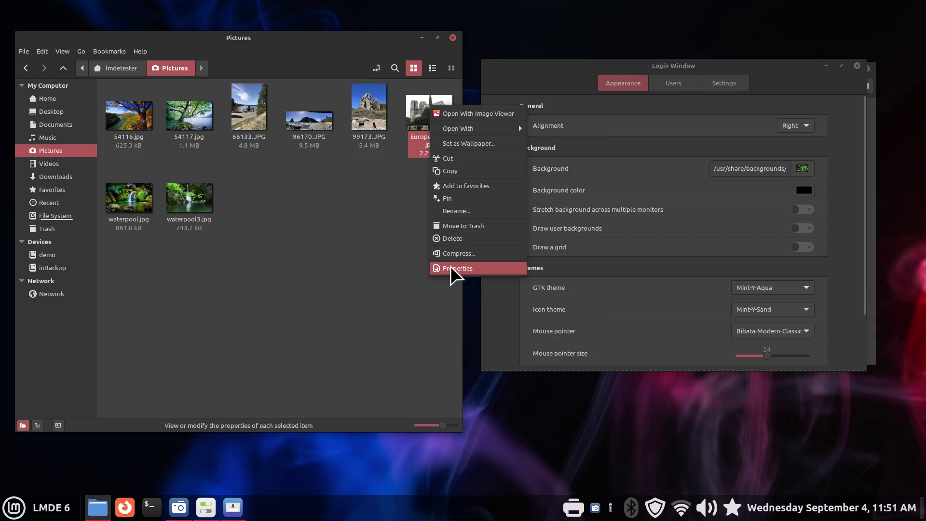
pyautogui.click(450, 266)
pyautogui.click(504, 141)
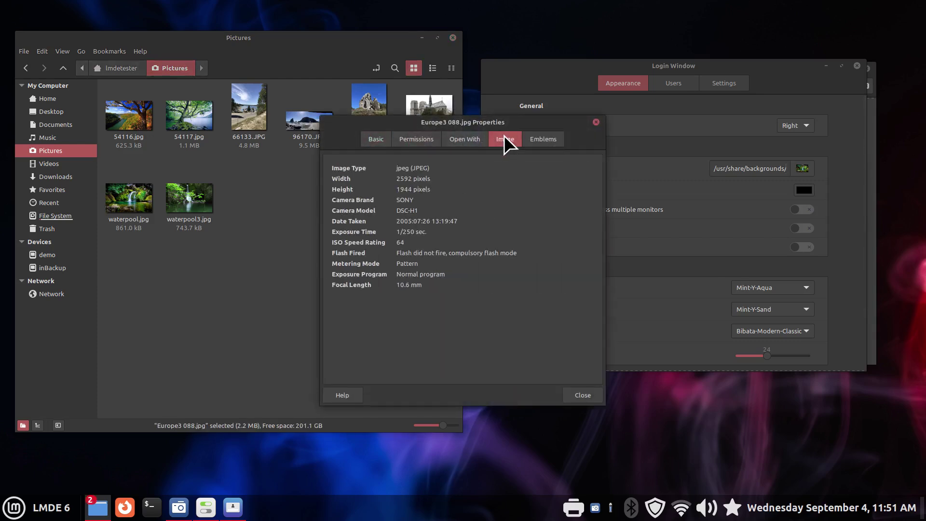
pyautogui.click(596, 123)
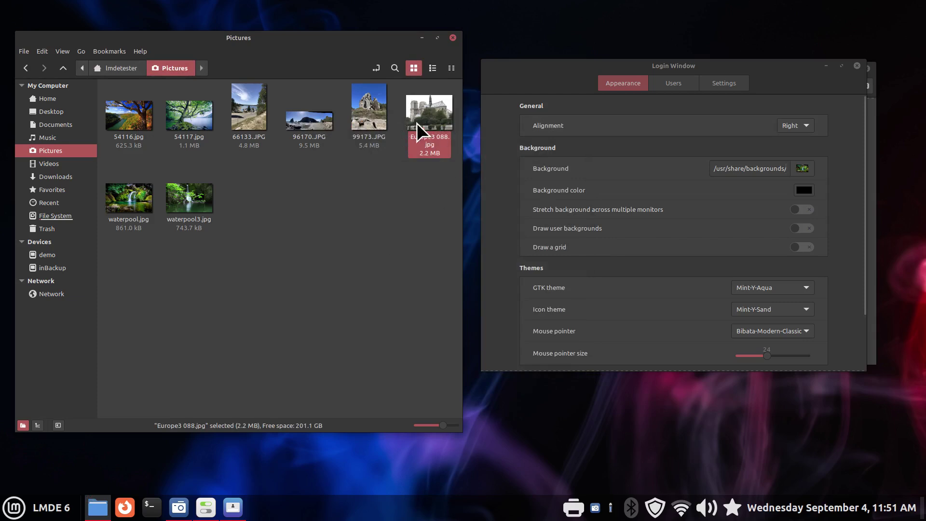
# Reopen the background image chooser beside Nemo, then copy Europe3 088.jpg.
pyautogui.click(803, 169)
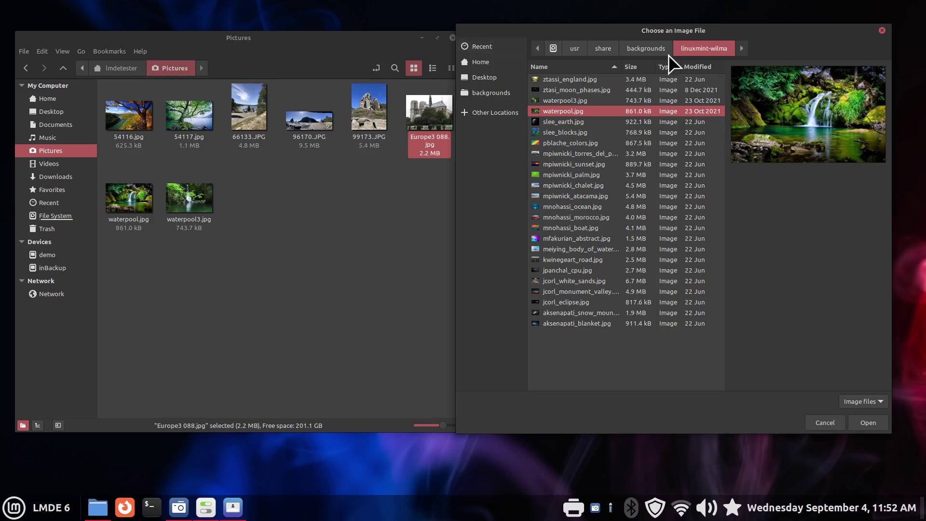
pyautogui.moveTo(611, 27); pyautogui.dragTo(627, 21)
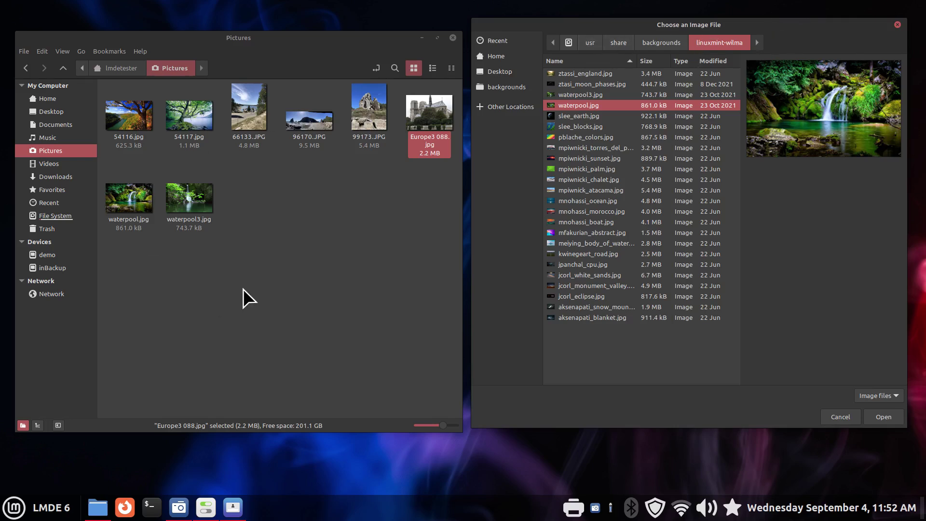
pyautogui.click(276, 276)
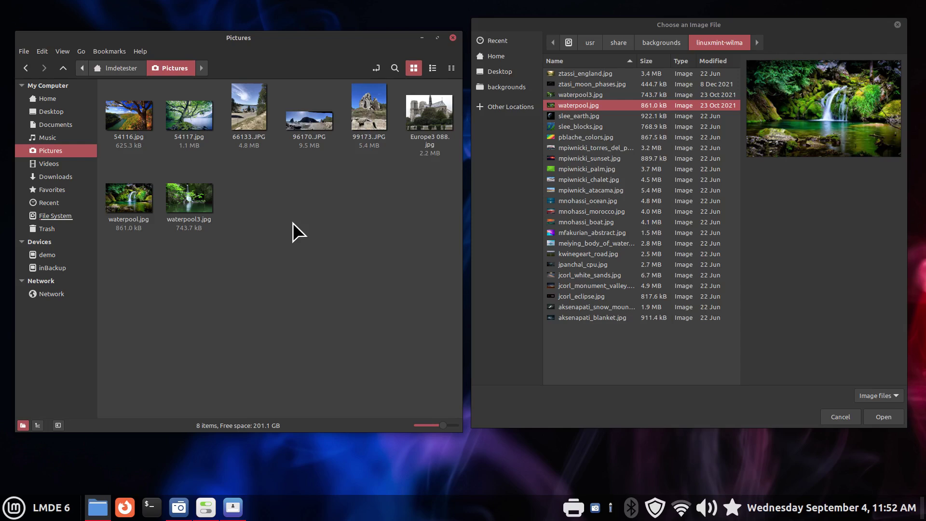
pyautogui.rightClick(421, 105)
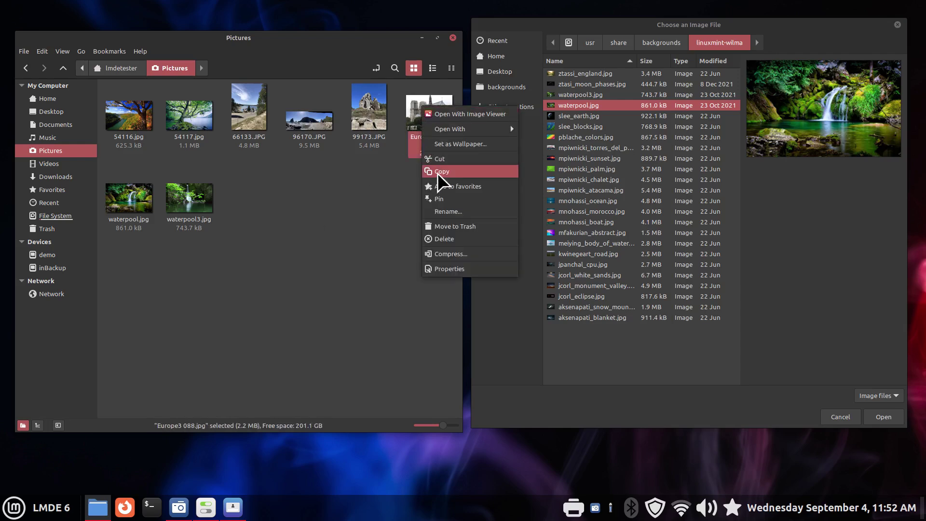
pyautogui.click(438, 171)
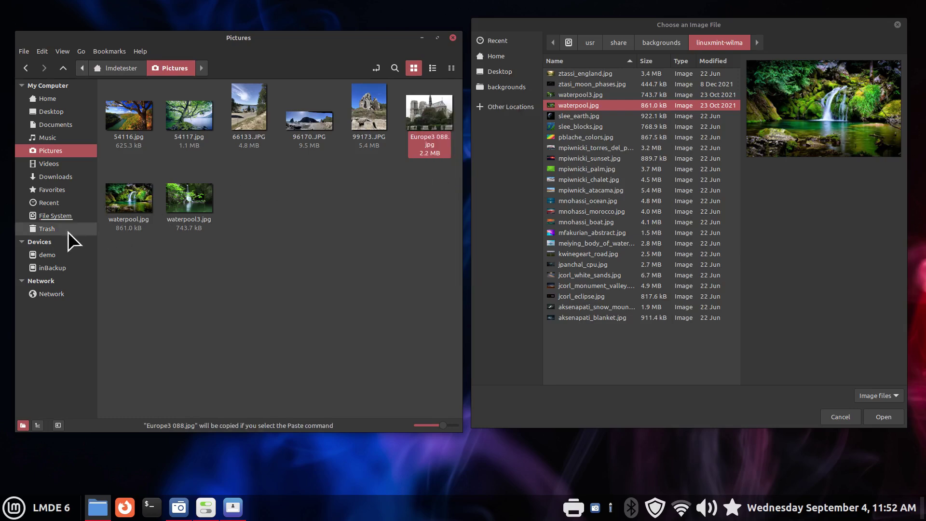
# Navigate from File System to /usr/share/backgrounds.
pyautogui.click(49, 216)
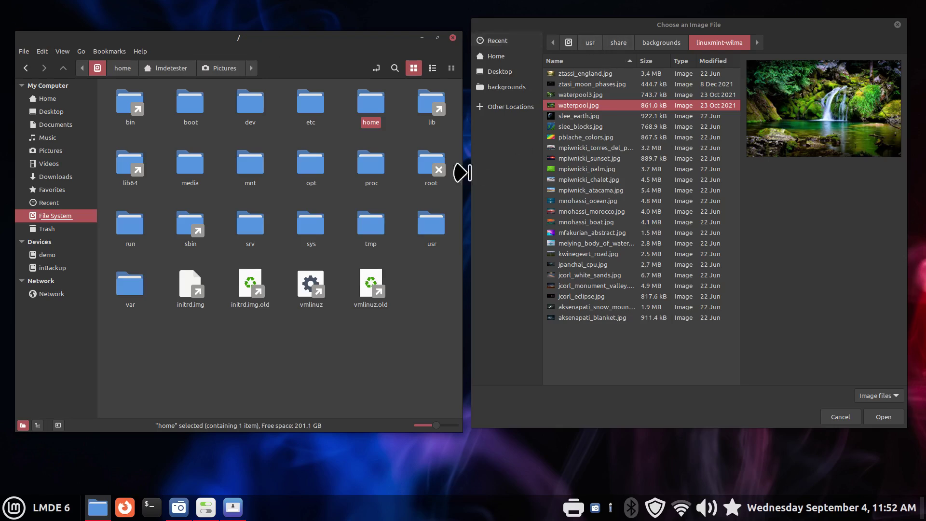
pyautogui.click(430, 238)
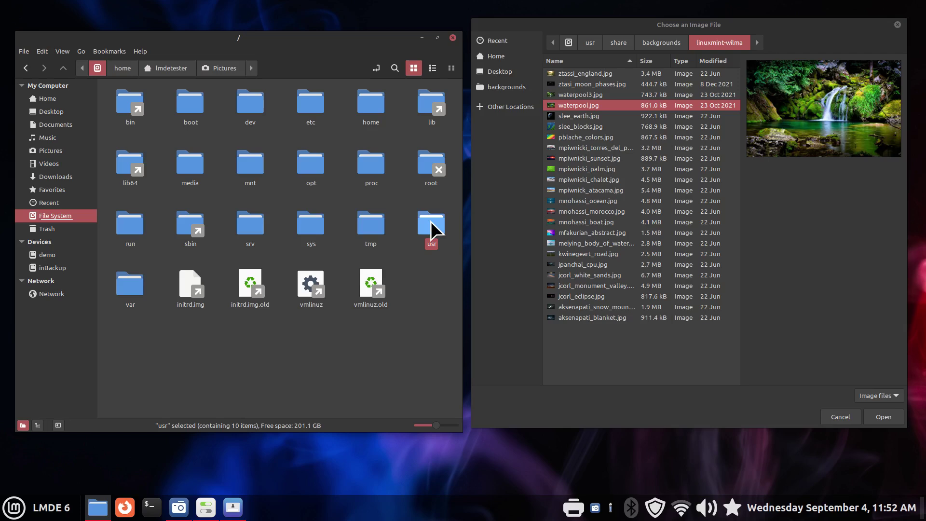
pyautogui.doubleClick(430, 221)
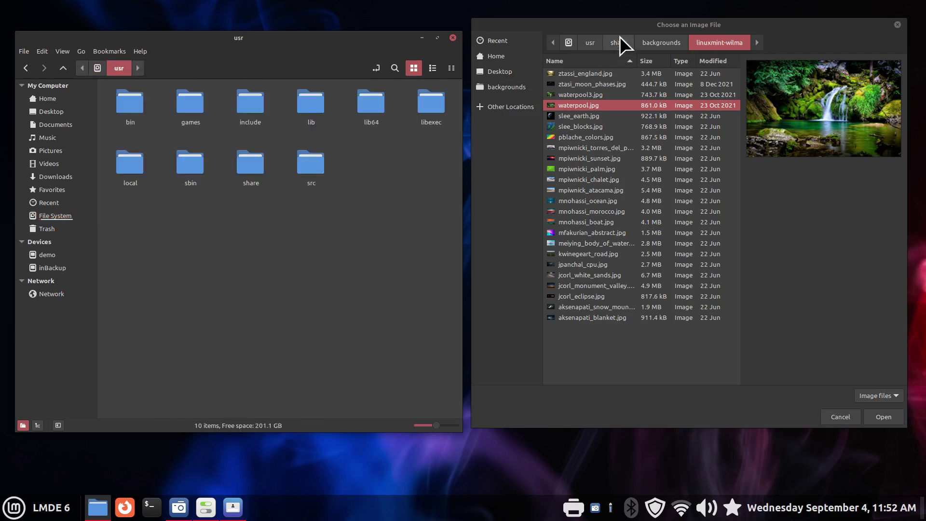
pyautogui.doubleClick(248, 167)
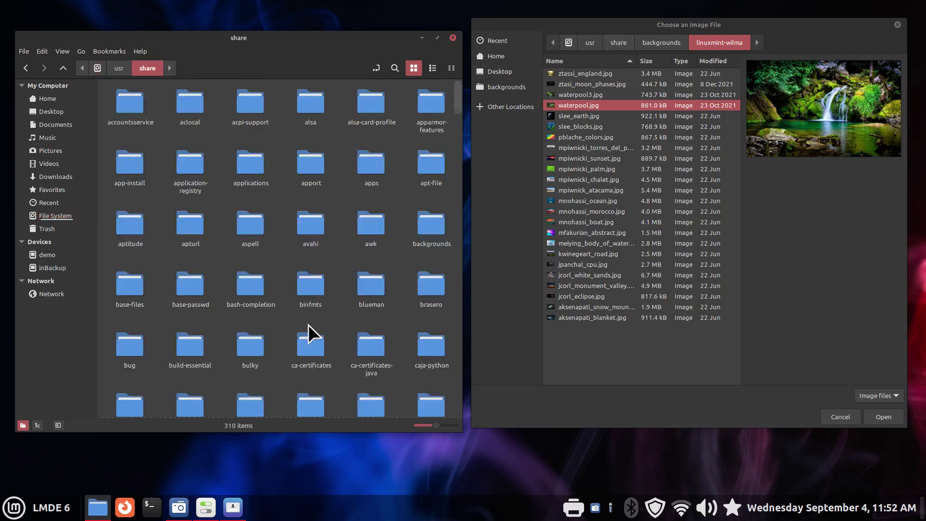
pyautogui.doubleClick(431, 225)
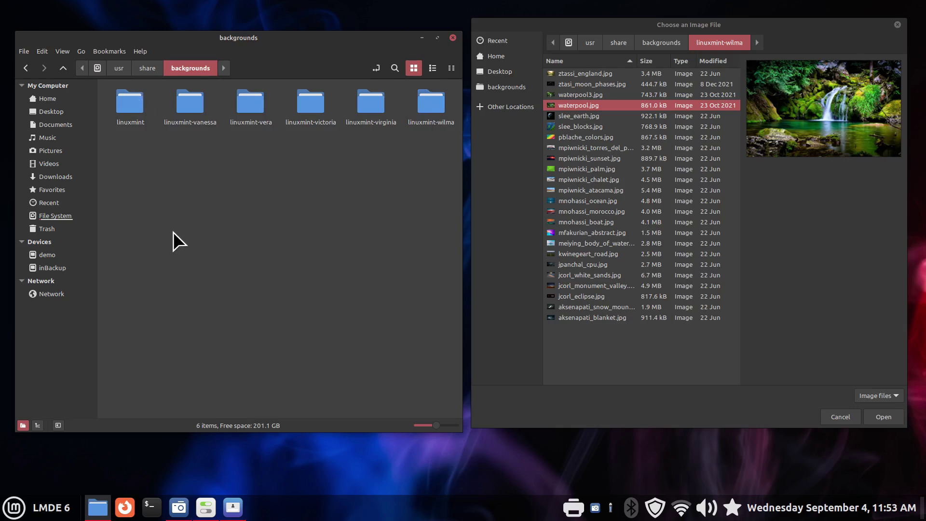
# Reopen the backgrounds folder with Open as Root, authenticating with the password.
pyautogui.rightClick(220, 164)
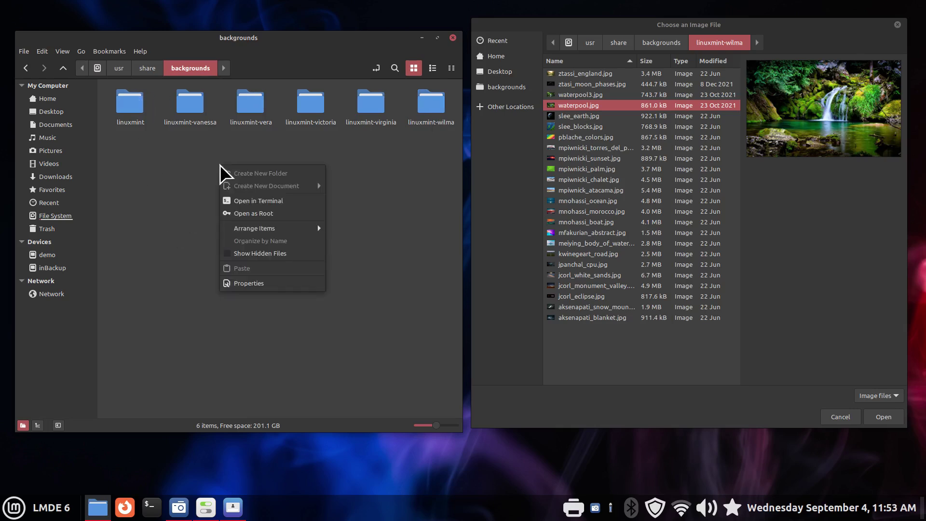
pyautogui.click(264, 217)
pyautogui.write('•••••')
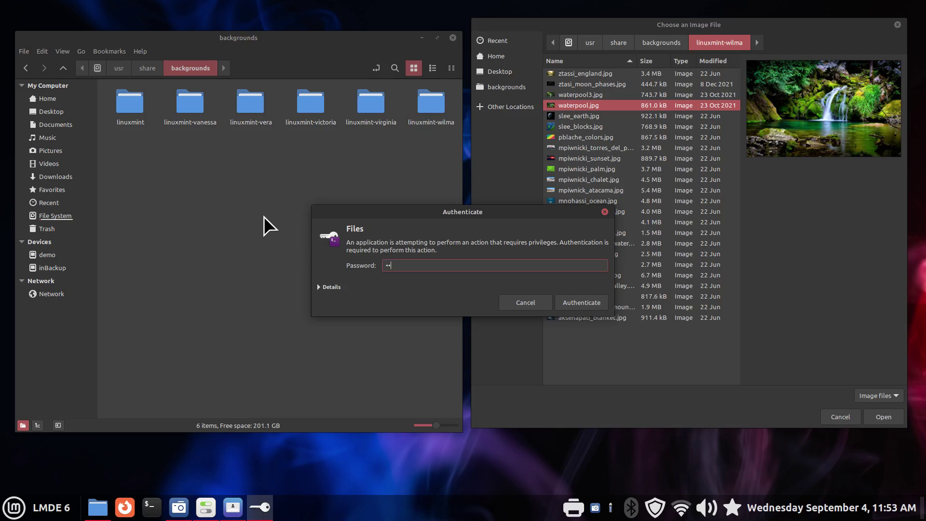
pyautogui.press('Return')
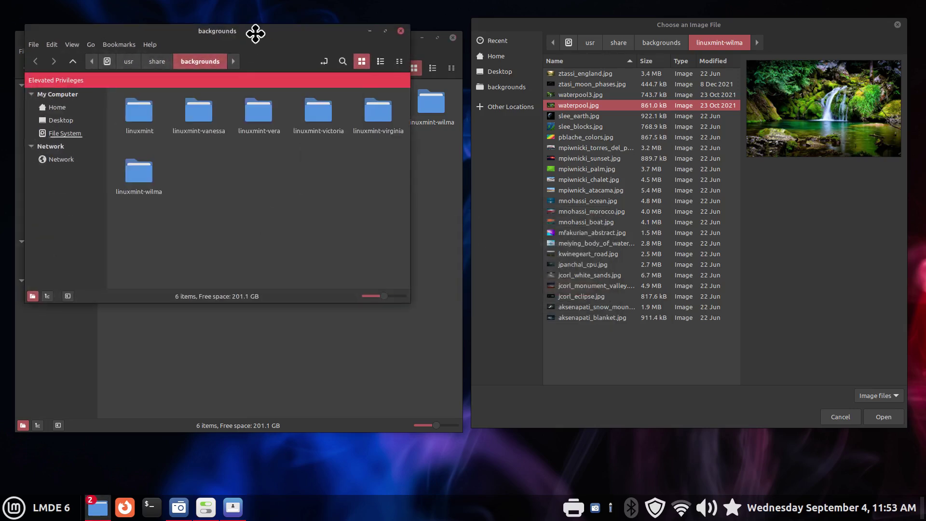
pyautogui.moveTo(254, 31); pyautogui.dragTo(316, 139)
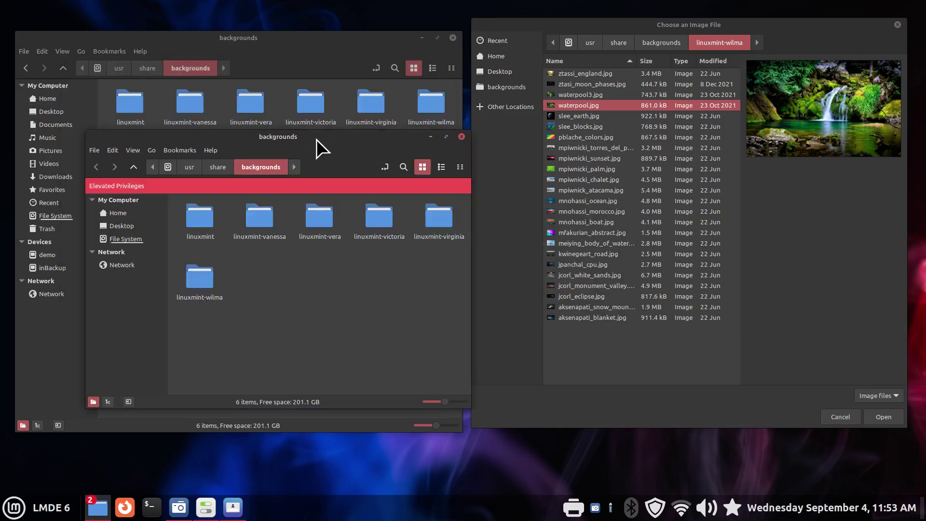
# Open linuxmint-wilma in the root window, maximize it and enlarge the view.
pyautogui.click(204, 282)
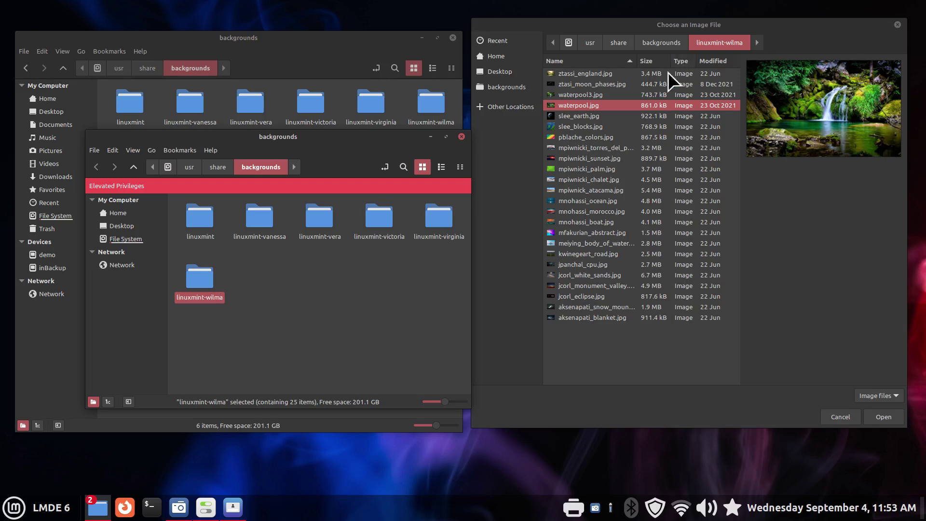
pyautogui.doubleClick(195, 279)
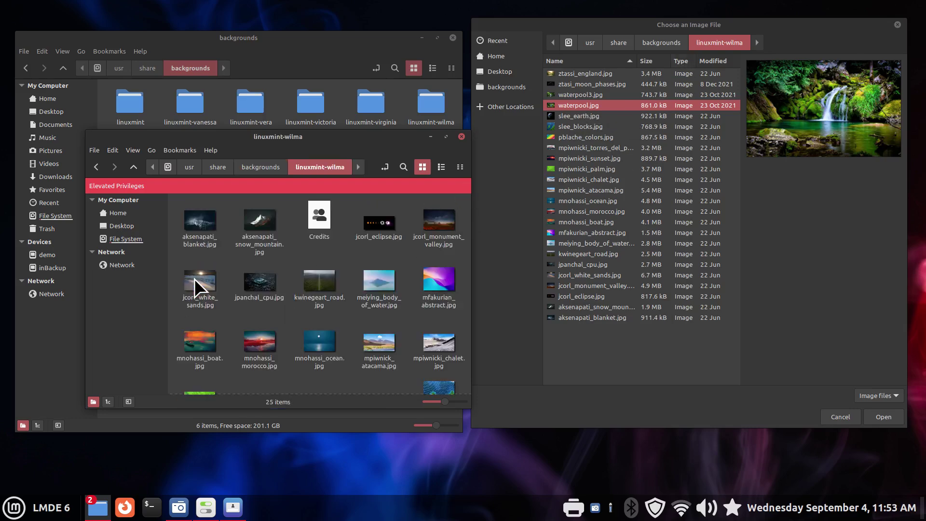
pyautogui.doubleClick(354, 136)
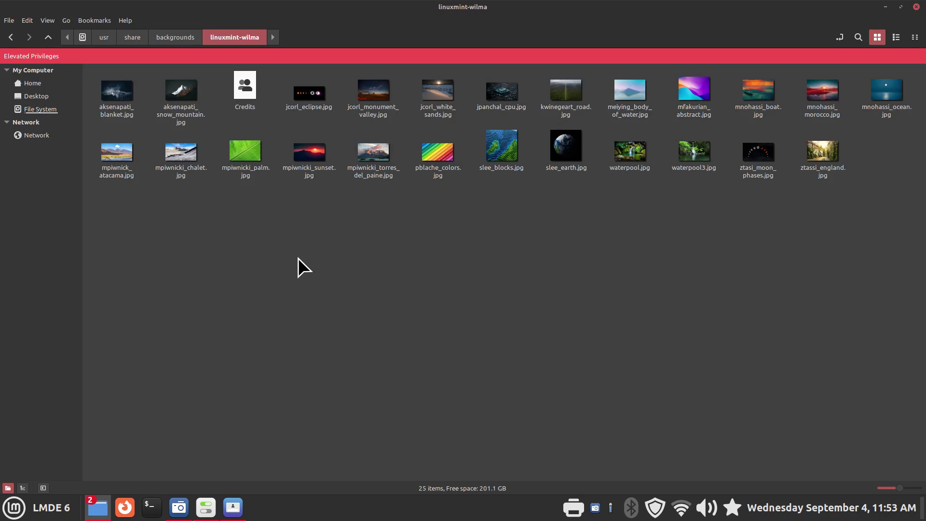
pyautogui.hotkey('ctrl', '+')
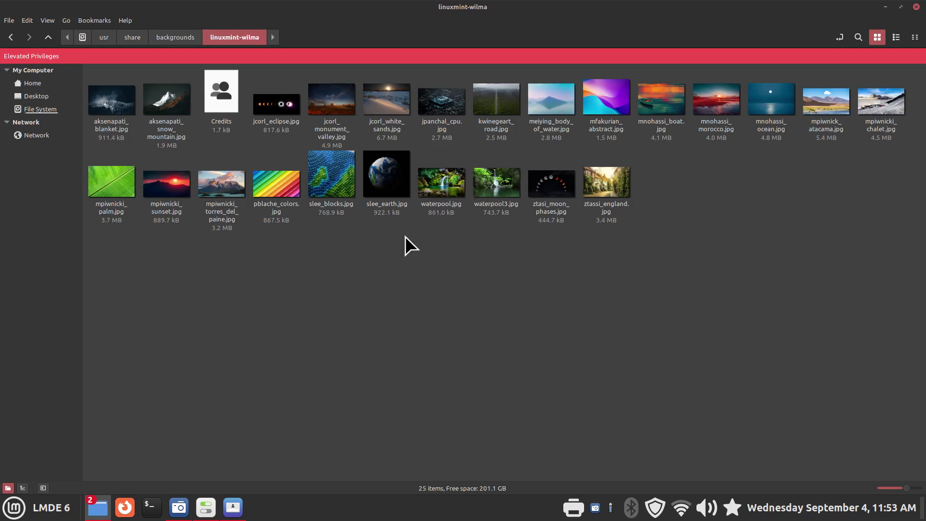
# Paste Europe3 088.jpg into the root linuxmint-wilma folder and bring up its actions.
pyautogui.rightClick(253, 291)
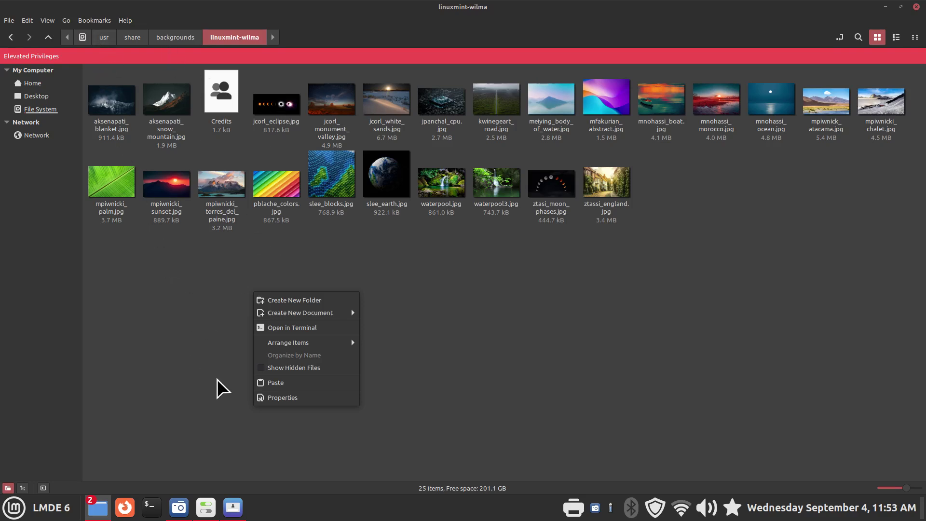
pyautogui.click(294, 382)
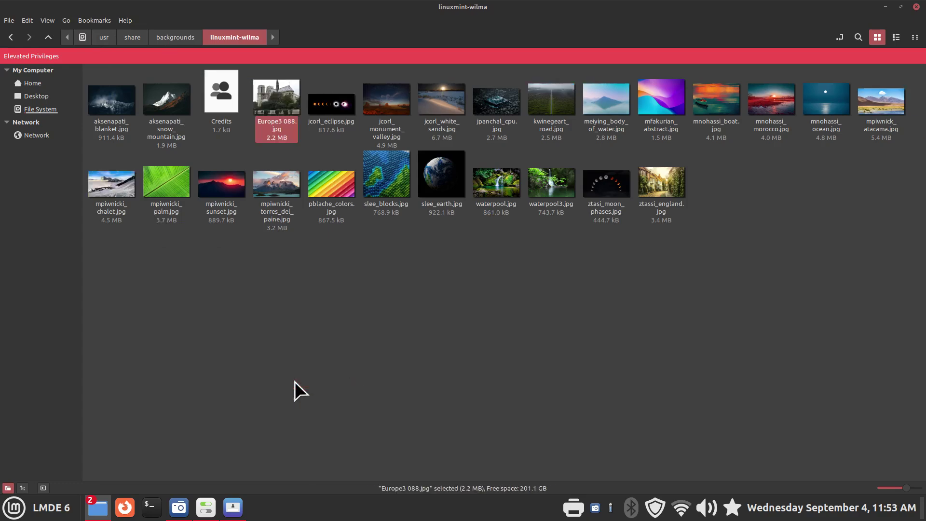
pyautogui.rightClick(275, 90)
# Turn off the executable permission on Europe3 088.jpg in its Properties.
pyautogui.click(325, 227)
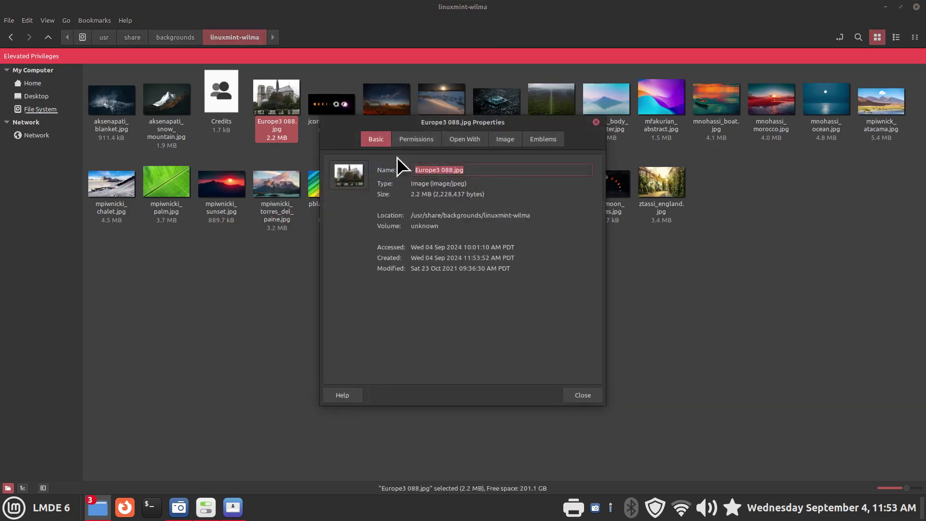
pyautogui.click(415, 143)
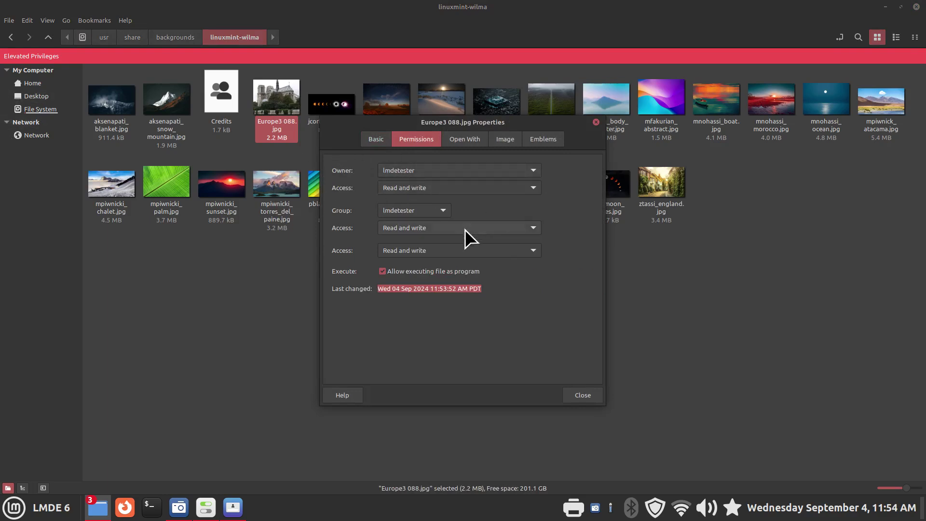
pyautogui.click(383, 271)
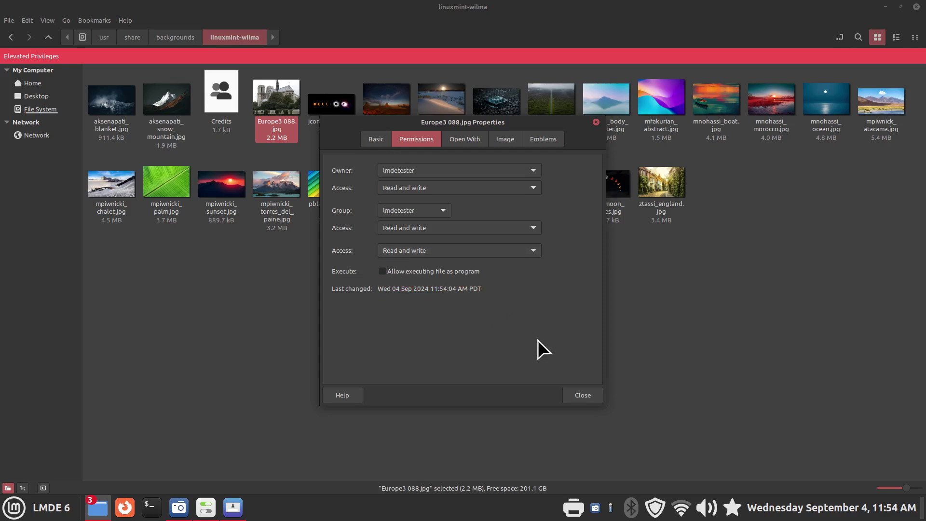
pyautogui.click(583, 395)
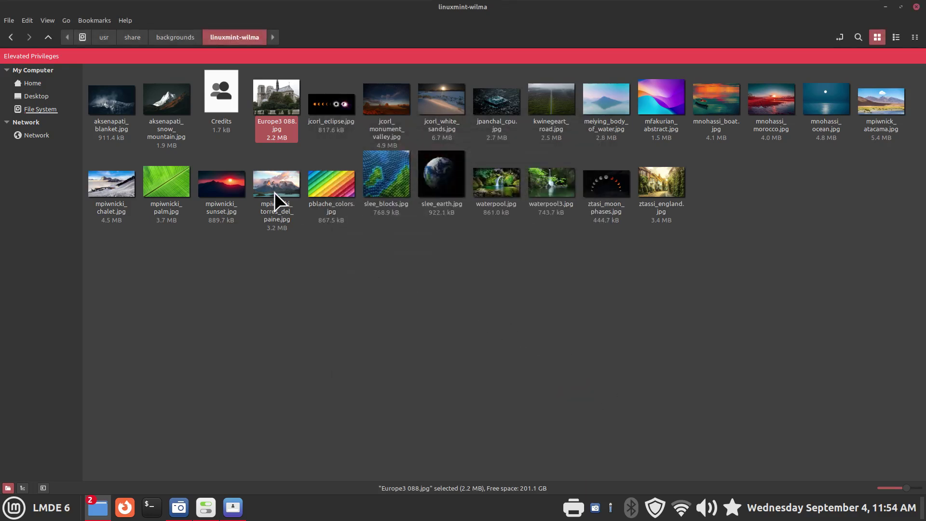
# Compare with mpiwnicki_torres_del_paine.jpg's permissions, then un-maximize the root window.
pyautogui.click(270, 178)
pyautogui.rightClick(270, 177)
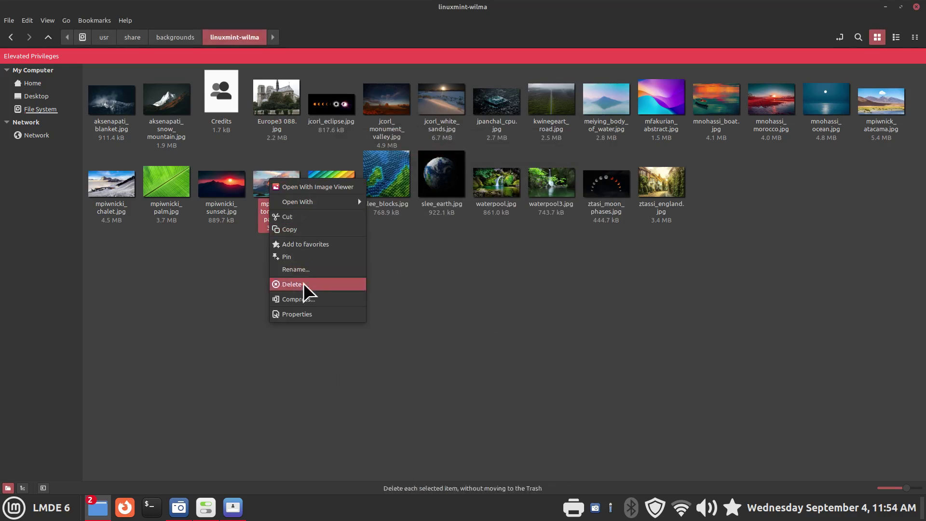
pyautogui.click(303, 314)
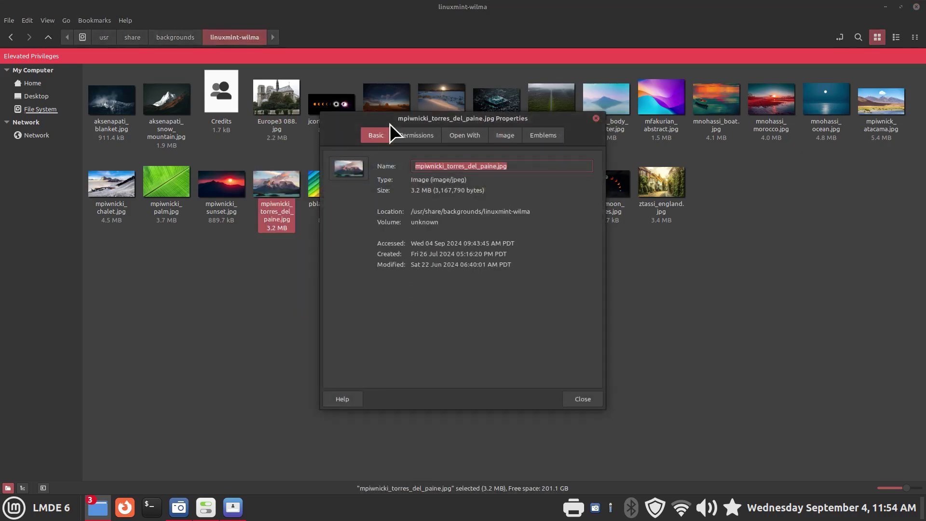
pyautogui.click(418, 137)
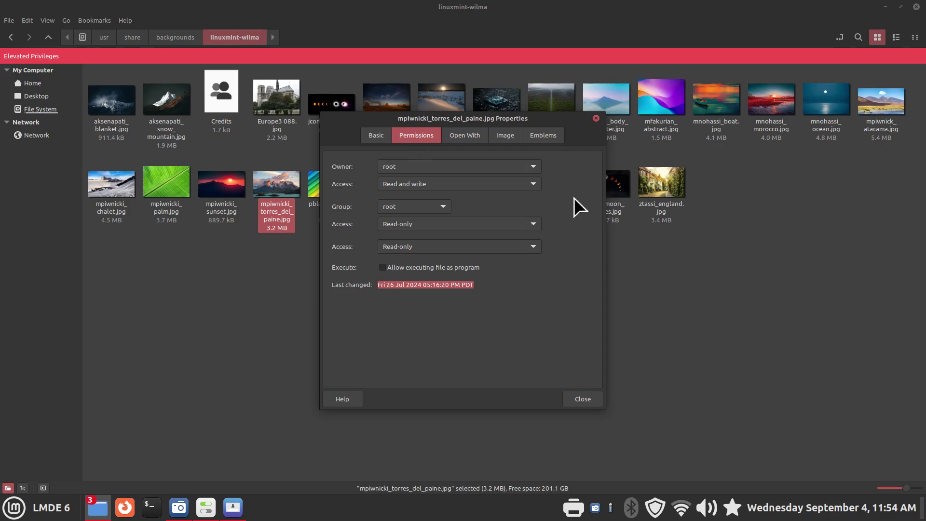
pyautogui.click(596, 118)
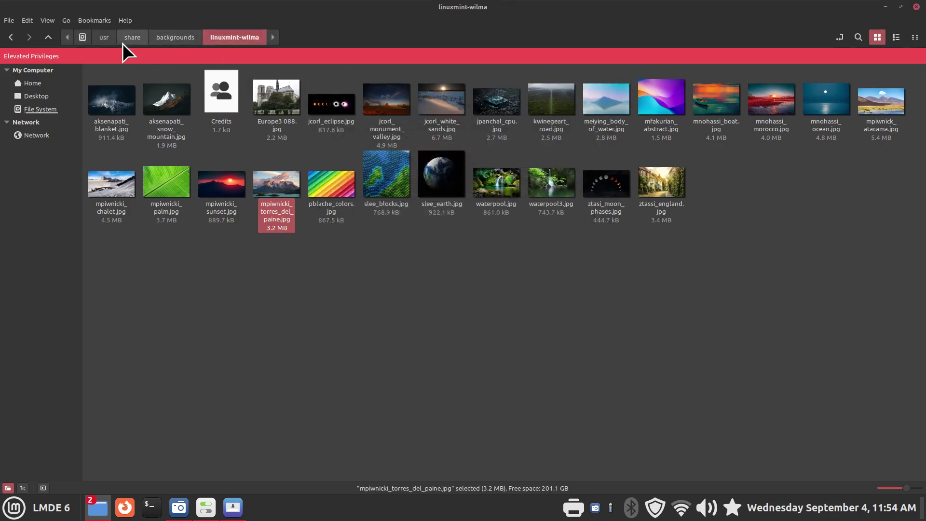
pyautogui.moveTo(558, 12); pyautogui.dragTo(545, 44)
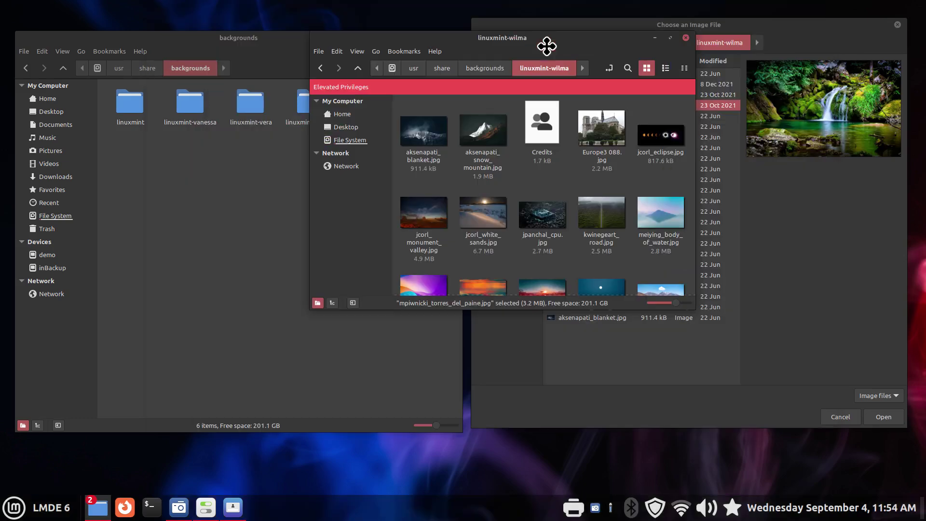
# Close the root Nemo, file chooser, backgrounds, Login Window and System Settings windows.
pyautogui.click(686, 35)
pyautogui.click(897, 25)
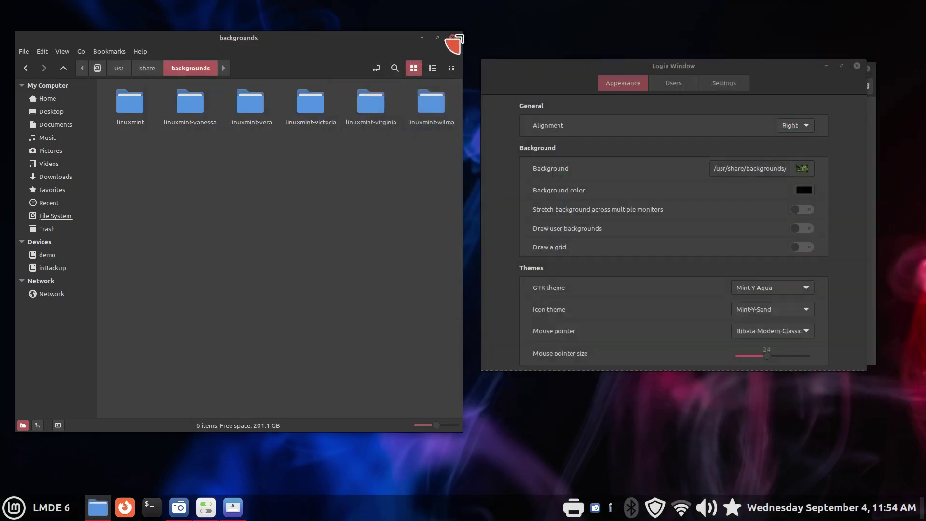
pyautogui.click(452, 37)
pyautogui.click(857, 64)
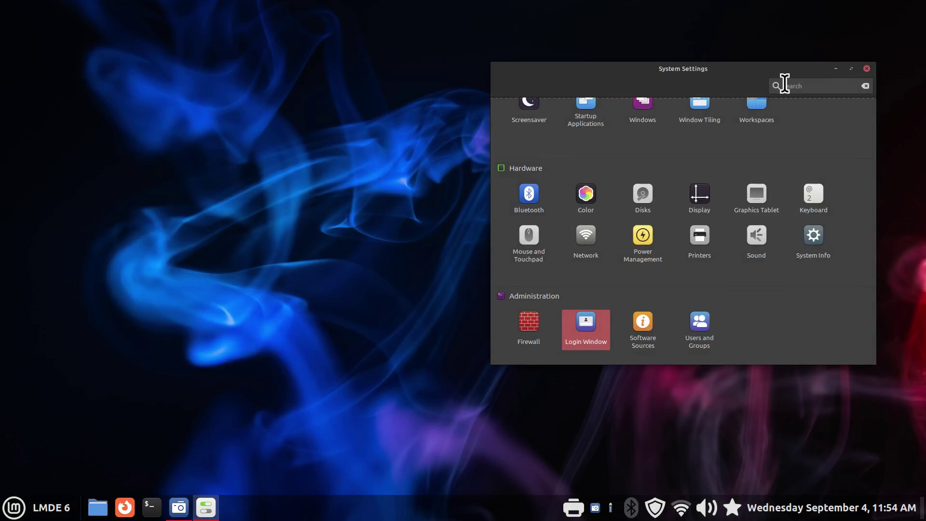
pyautogui.moveTo(740, 72); pyautogui.dragTo(454, 92)
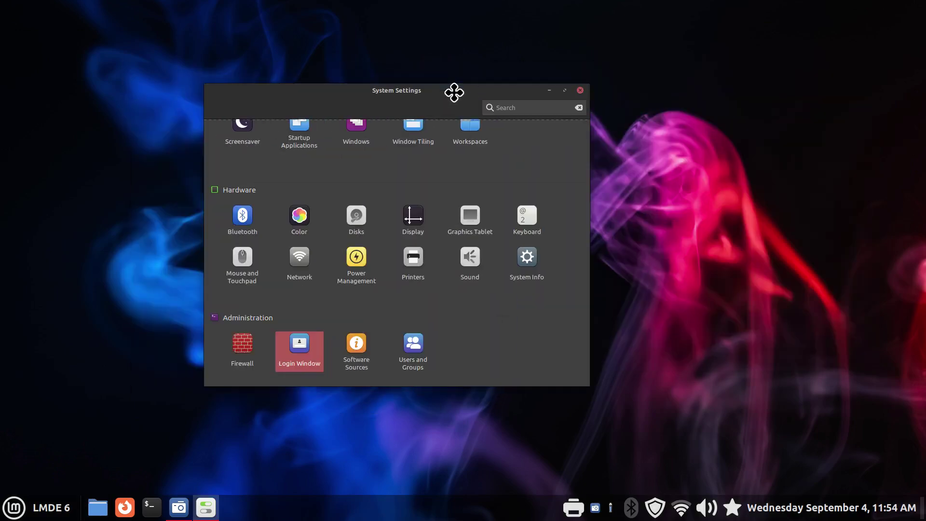
pyautogui.click(579, 91)
# Relaunch System Settings, open Login Window and authenticate with the administrator password.
pyautogui.click(39, 504)
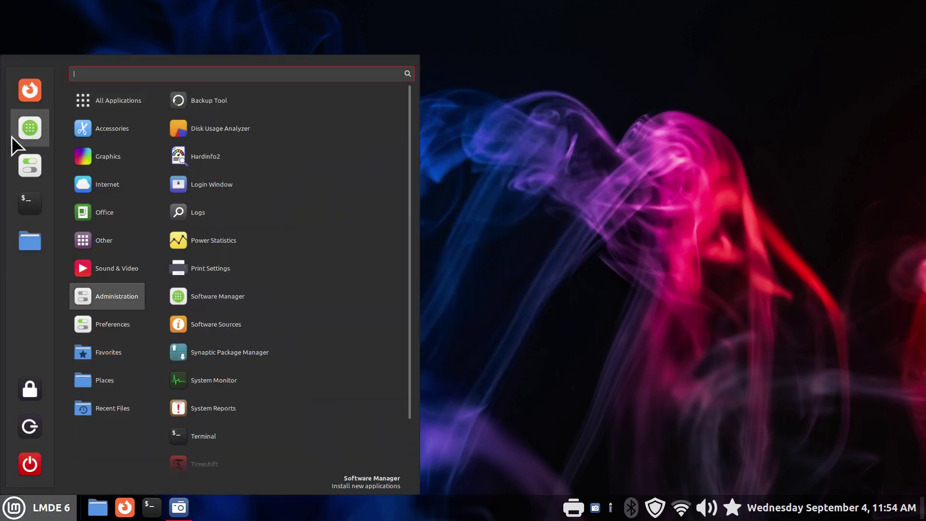
pyautogui.click(29, 169)
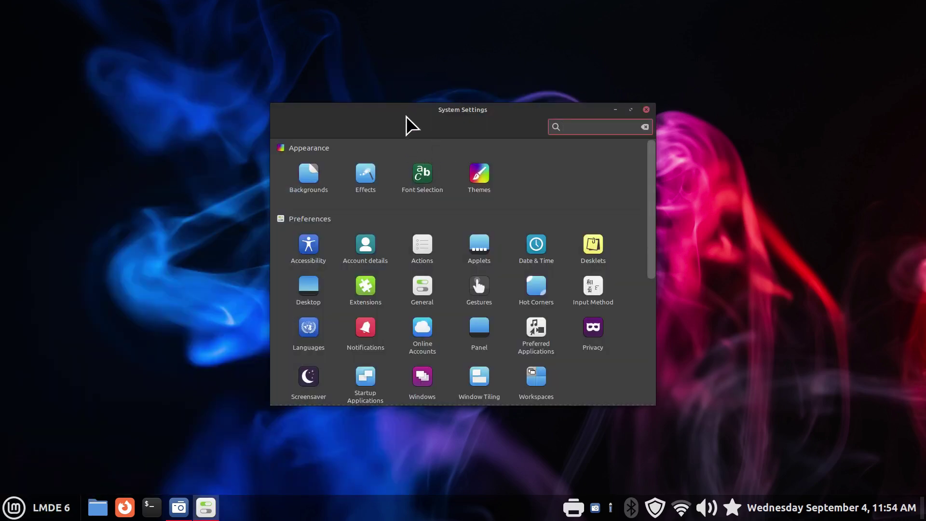
pyautogui.moveTo(406, 121); pyautogui.dragTo(387, 61)
pyautogui.scroll(-5, 363, 246)
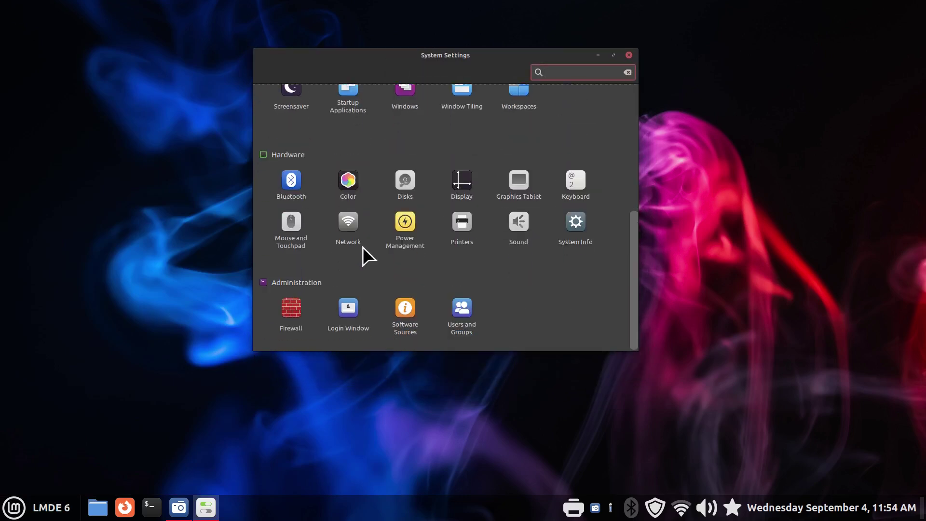
pyautogui.click(351, 306)
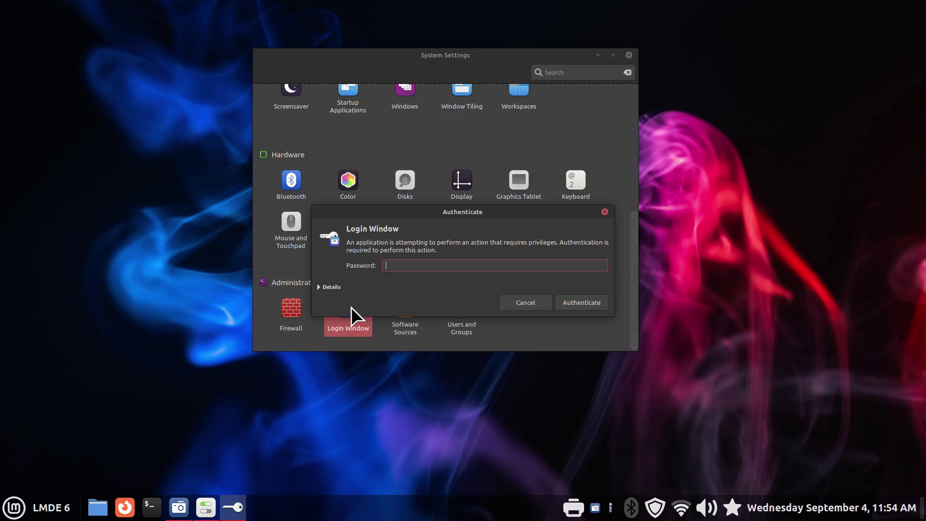
pyautogui.write('*****')
pyautogui.press('Return')
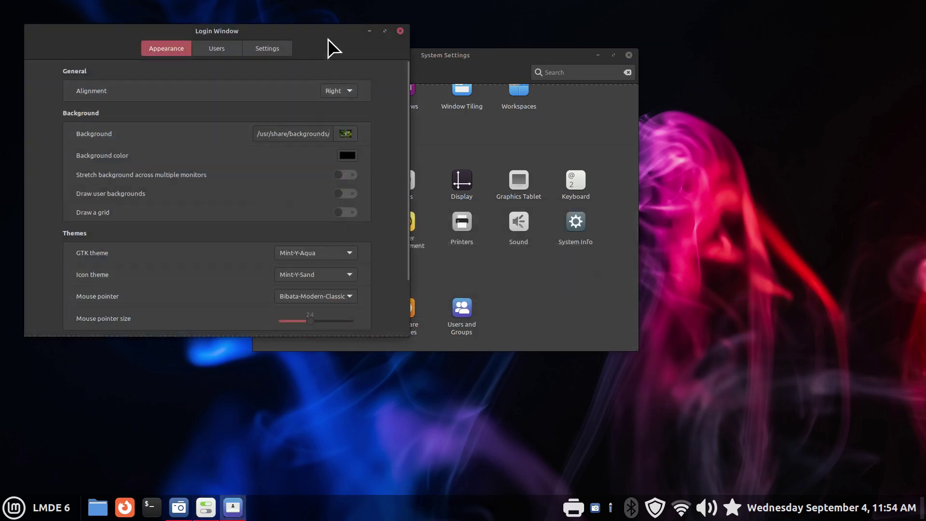
# Set the Background image to Europe3 088.jpg from linuxmint-wilma, replacing waterpool.jpg.
pyautogui.moveTo(326, 45); pyautogui.dragTo(577, 112)
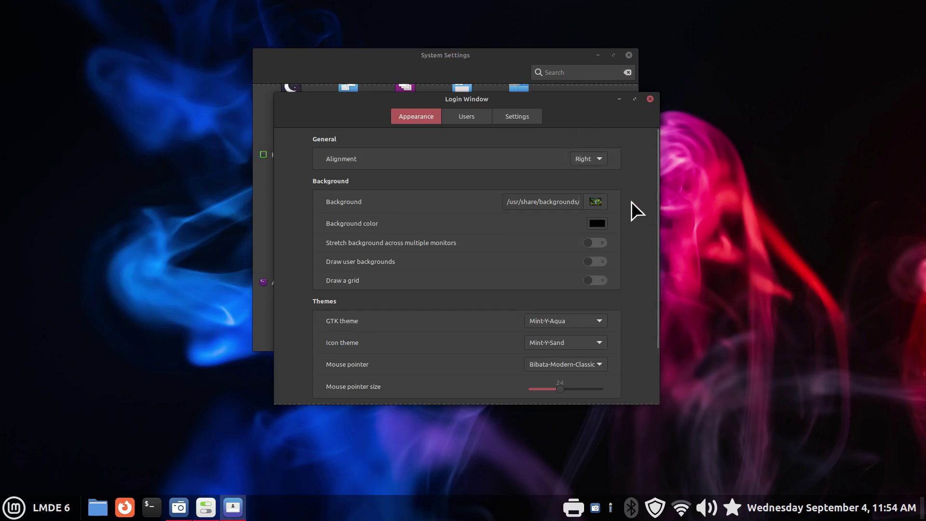
pyautogui.click(594, 201)
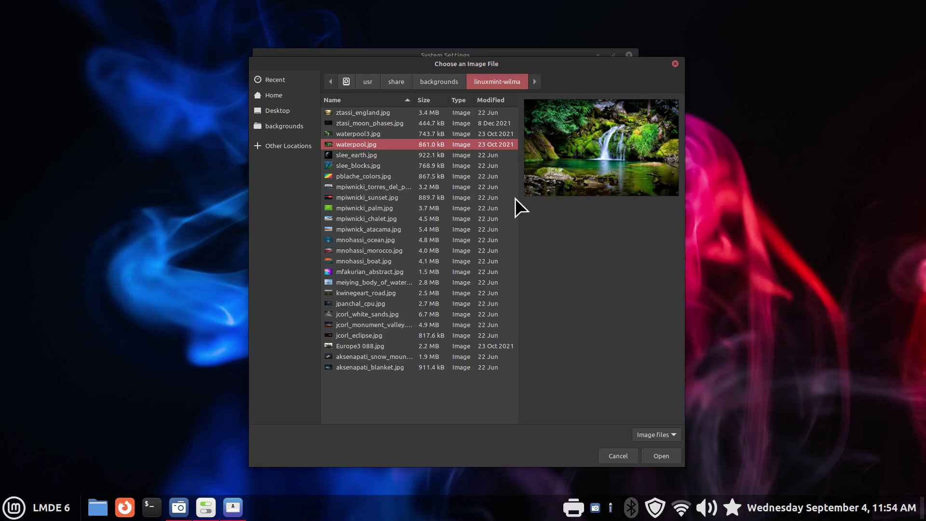
pyautogui.click(361, 346)
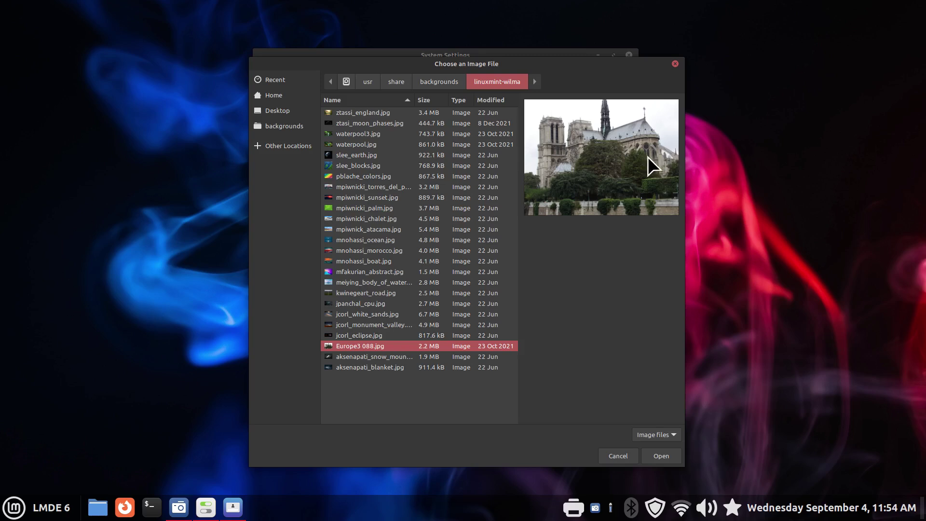
pyautogui.click(617, 455)
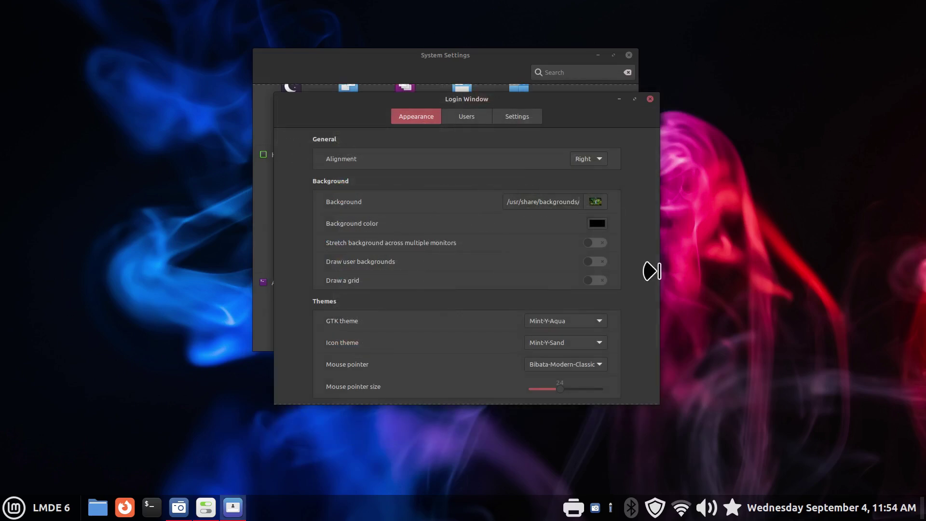
pyautogui.click(596, 202)
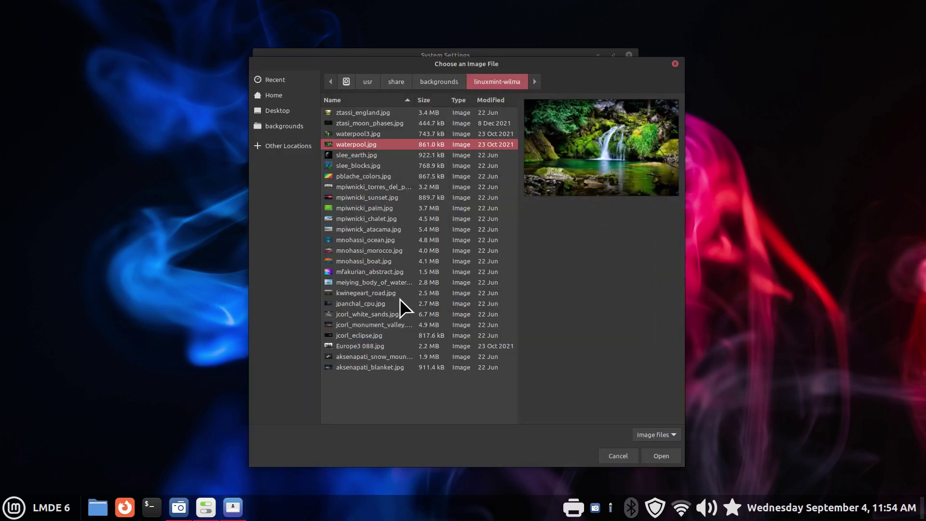
pyautogui.click(360, 346)
pyautogui.click(658, 455)
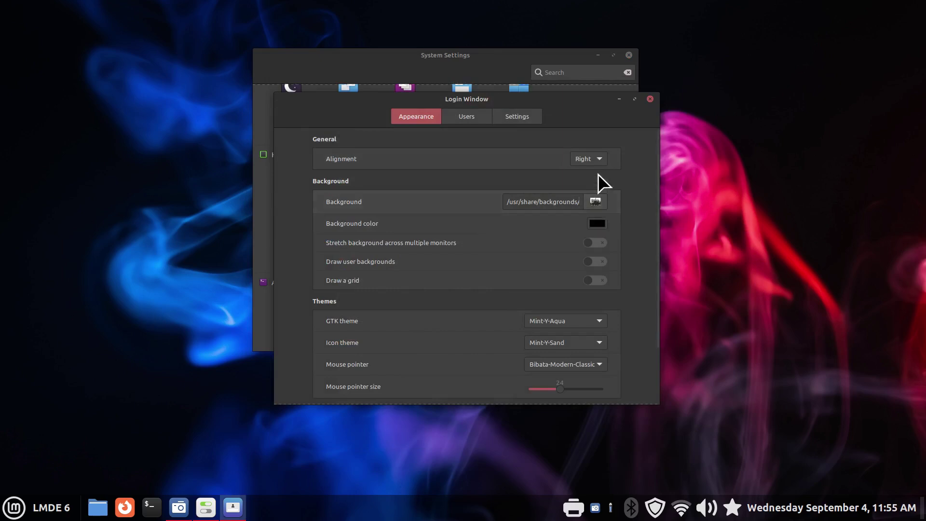
# Try Left alignment for the login box and check the background chooser.
pyautogui.click(598, 160)
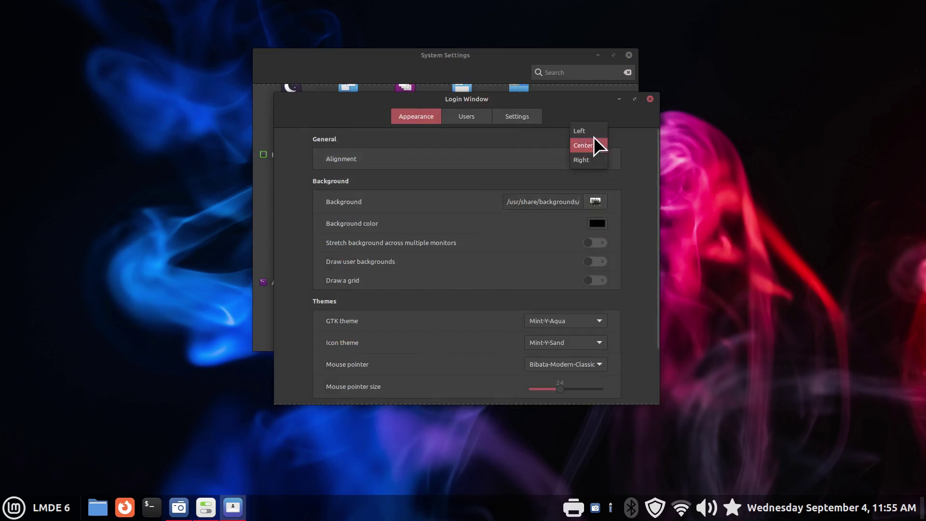
pyautogui.click(595, 136)
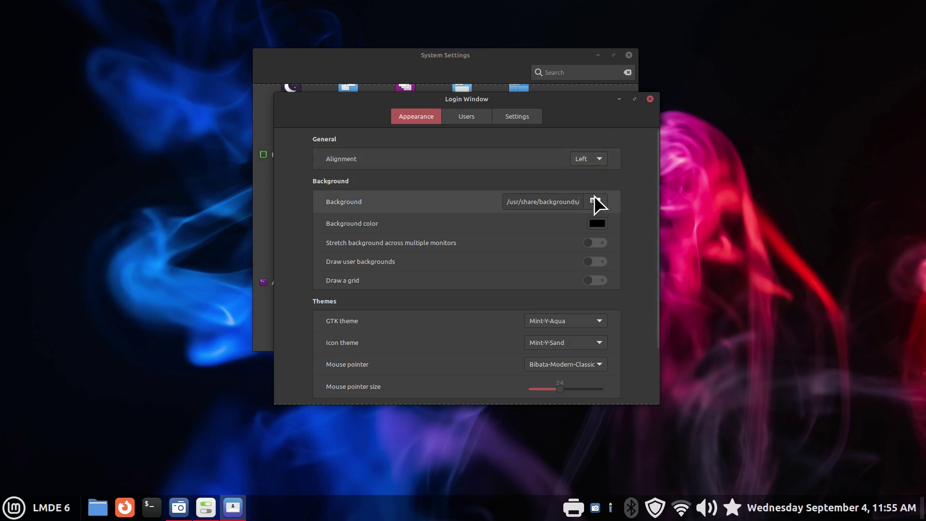
pyautogui.click(595, 201)
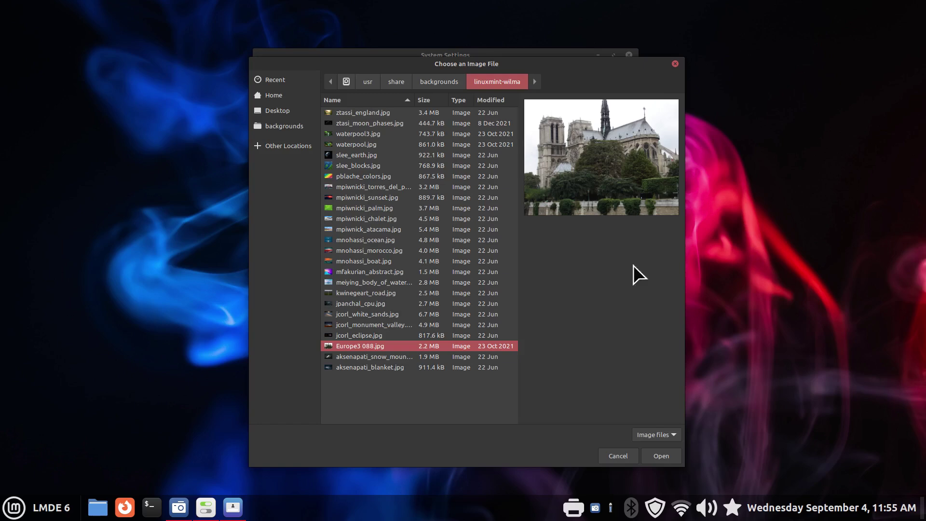
pyautogui.click(619, 454)
# Set the alignment to Center, keeping the cathedral photo as background.
pyautogui.click(601, 163)
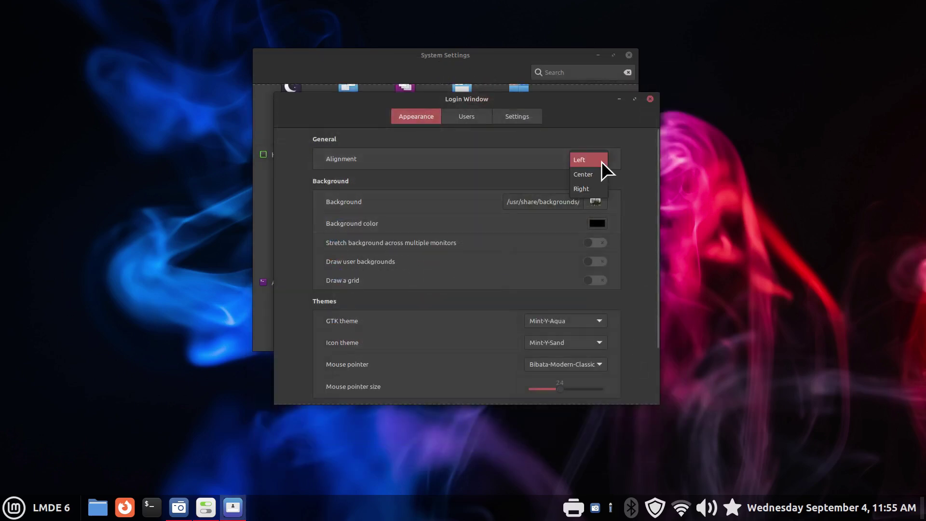
pyautogui.click(594, 177)
pyautogui.click(597, 202)
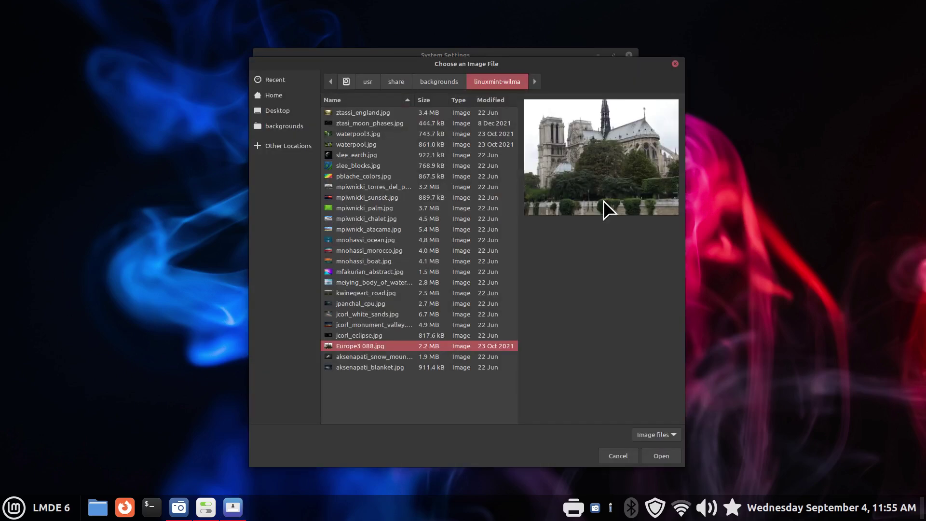
pyautogui.click(613, 457)
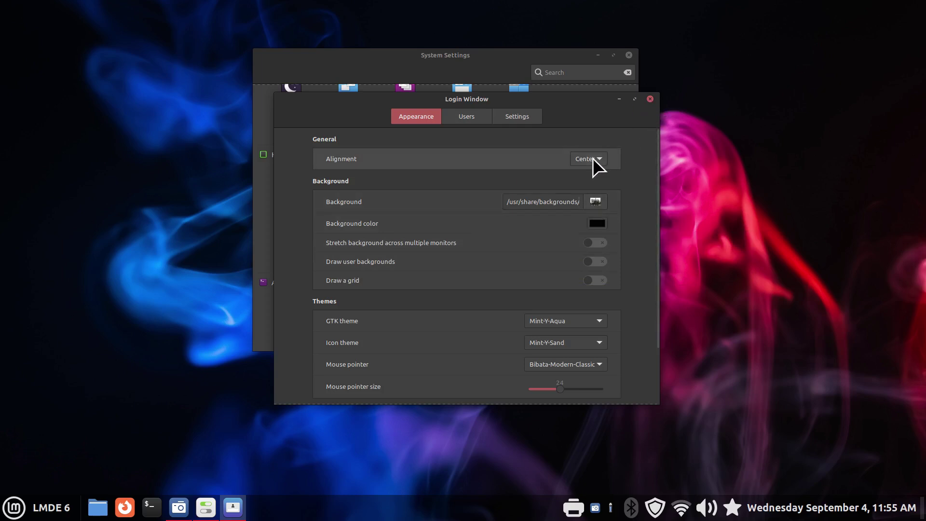
# Close Login Window and System Settings, then cancel the Logout prompt from the menu.
pyautogui.click(650, 98)
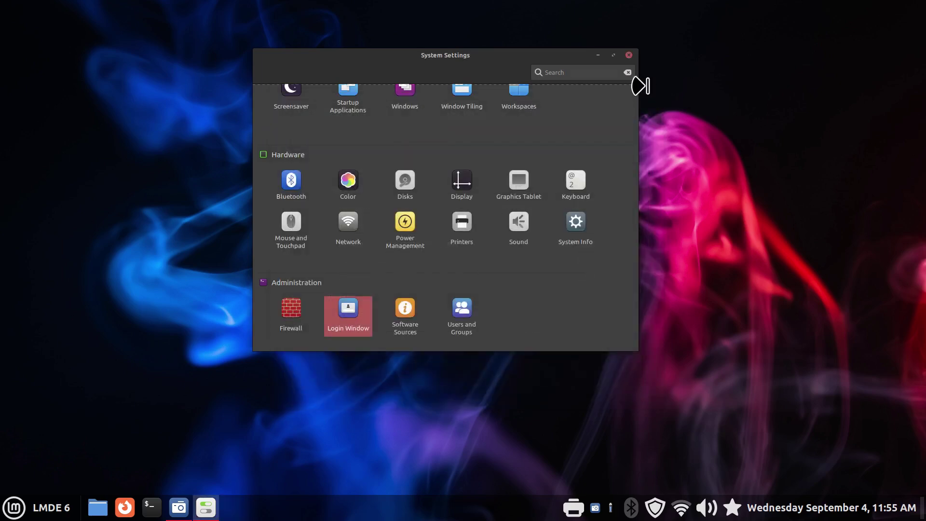
pyautogui.click(629, 55)
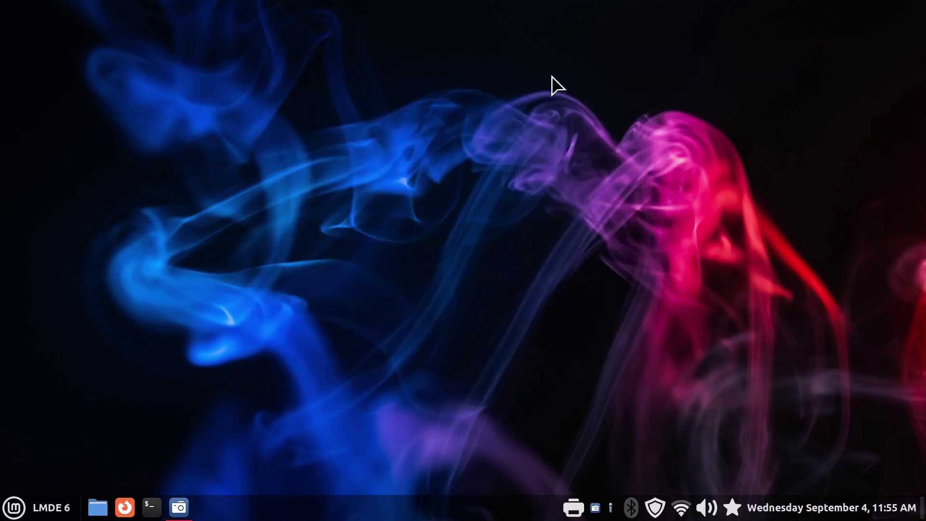
pyautogui.click(12, 506)
pyautogui.click(29, 423)
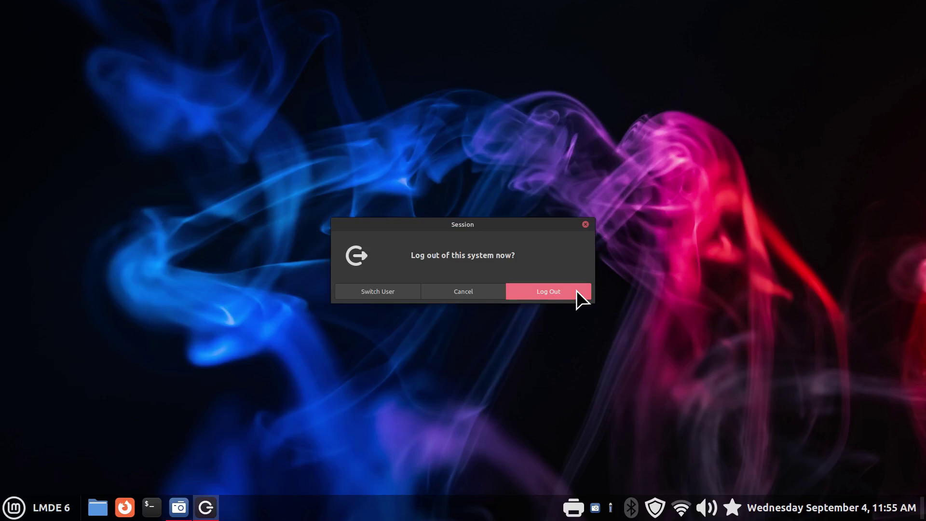
pyautogui.click(458, 295)
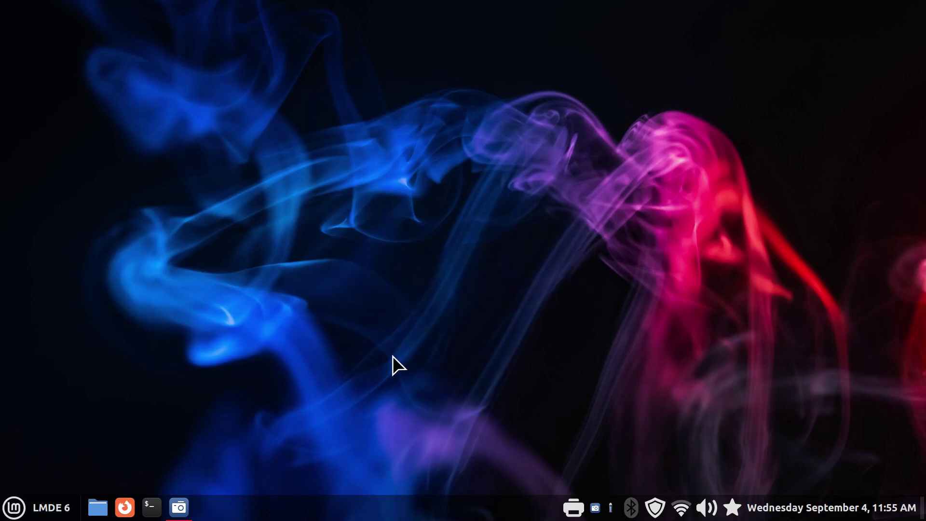